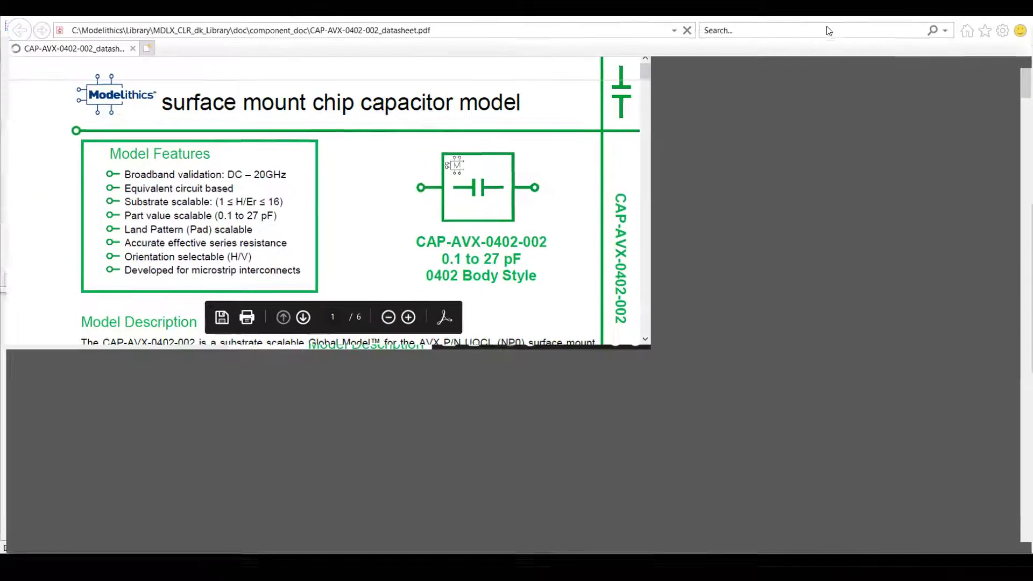
Read the model description in the CAP-AVX-0402-002 capacitor datasheet
scroll(913, 238, "down", 3)
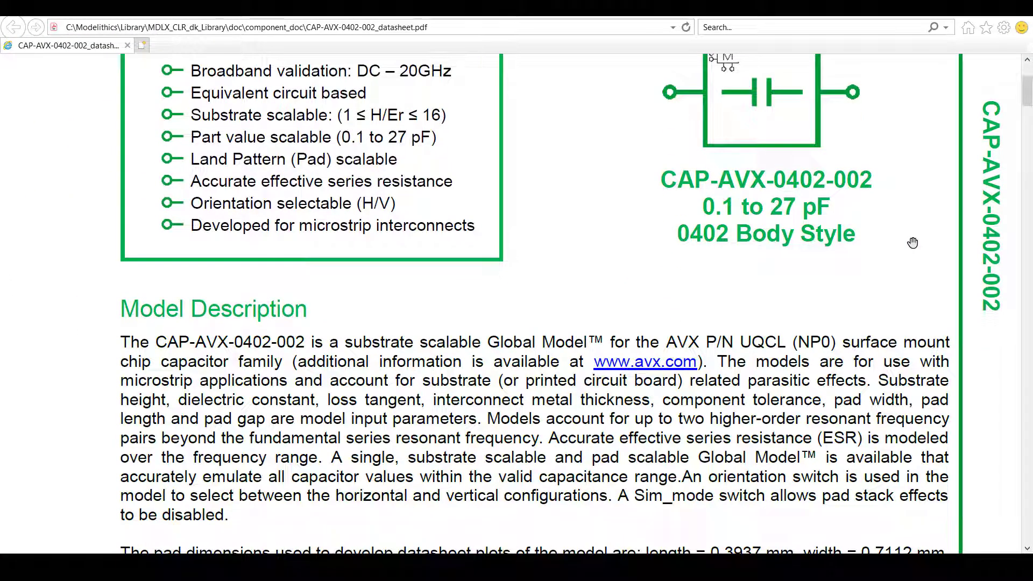
scroll(913, 242, "down", 1)
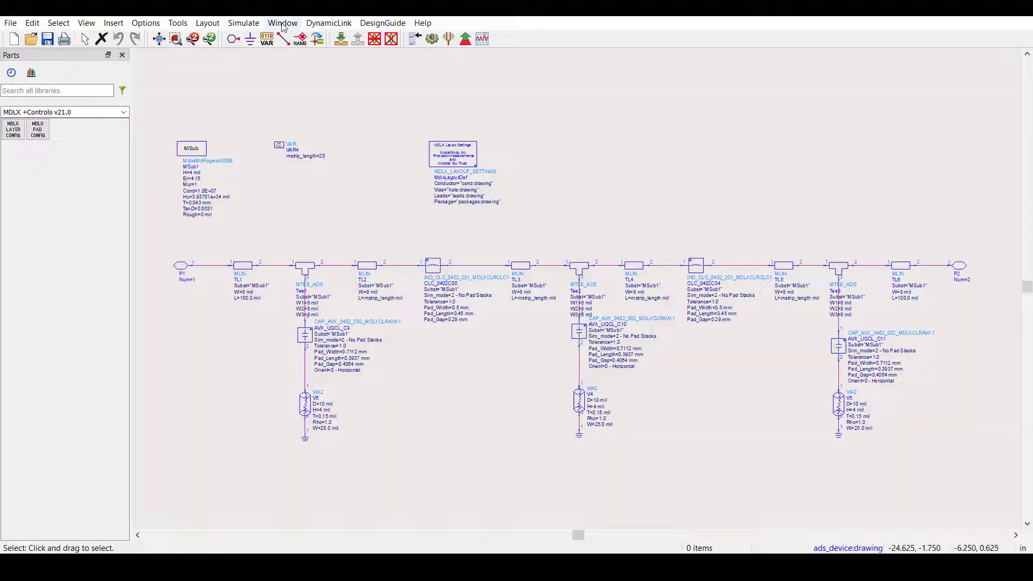
Switch to Keysight ADS, open a layout window for the filter schematic and list the unplaced components with Design Differences
left_click(282, 23)
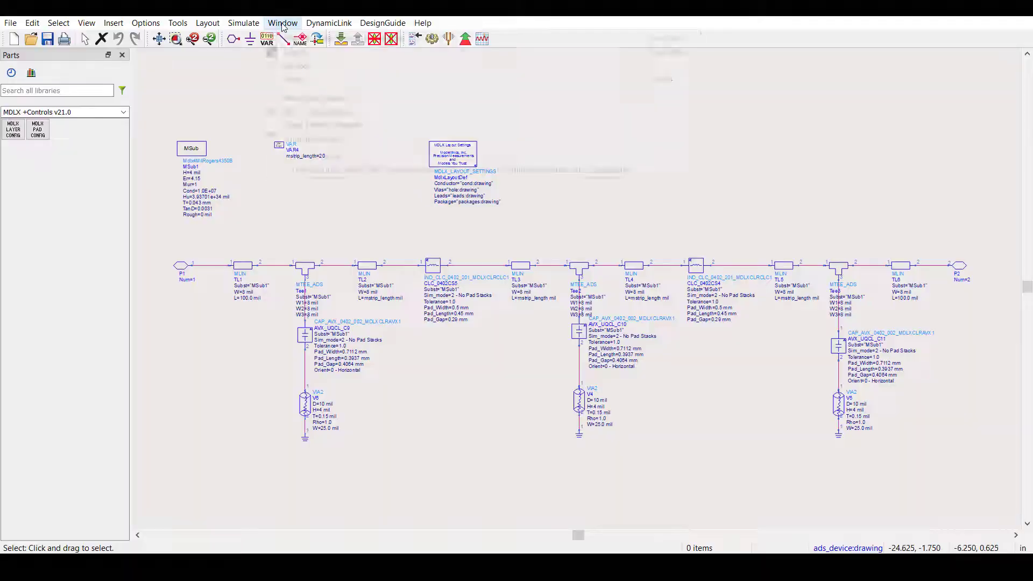
left_click(319, 52)
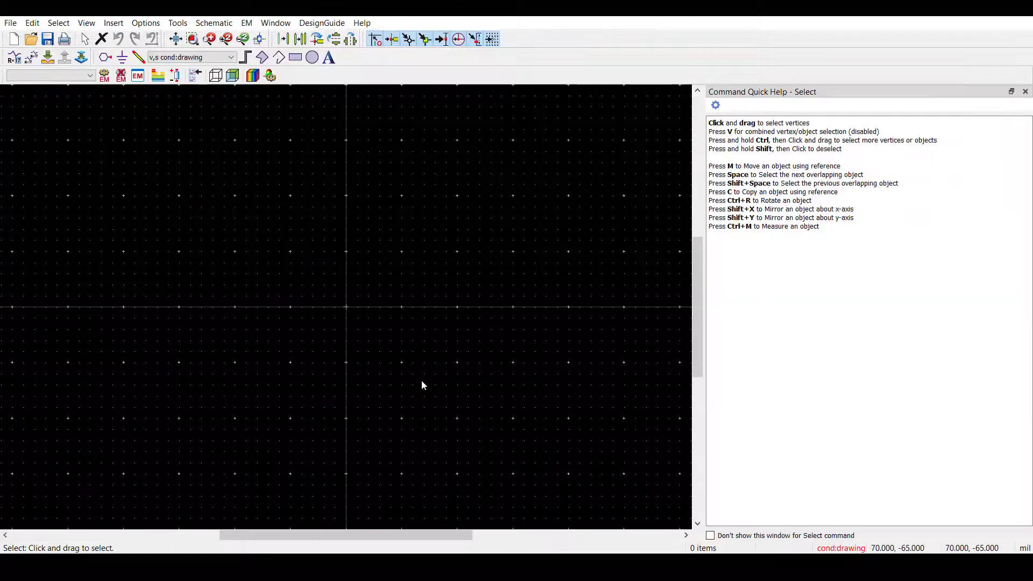
left_click(203, 24)
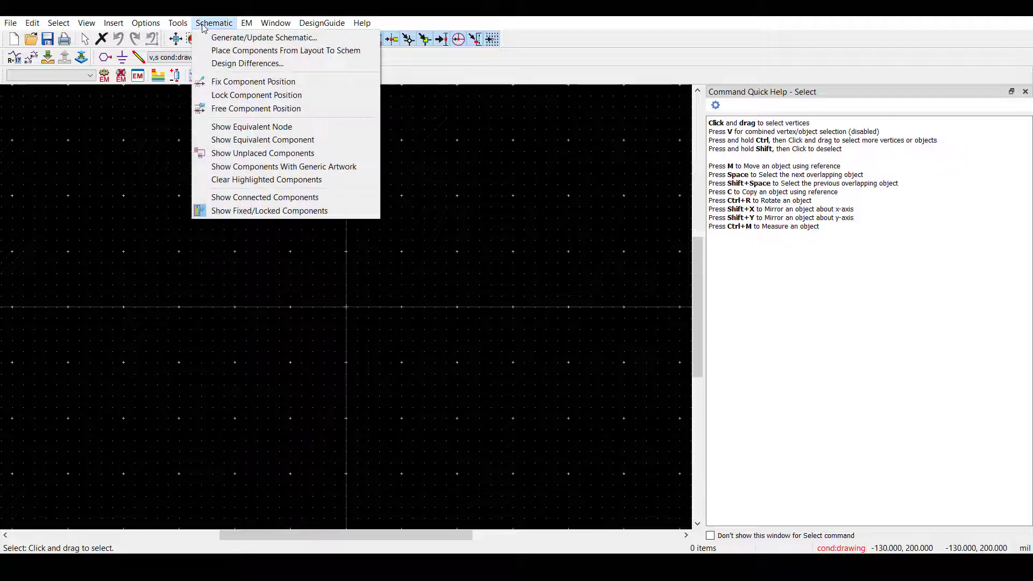
left_click(230, 65)
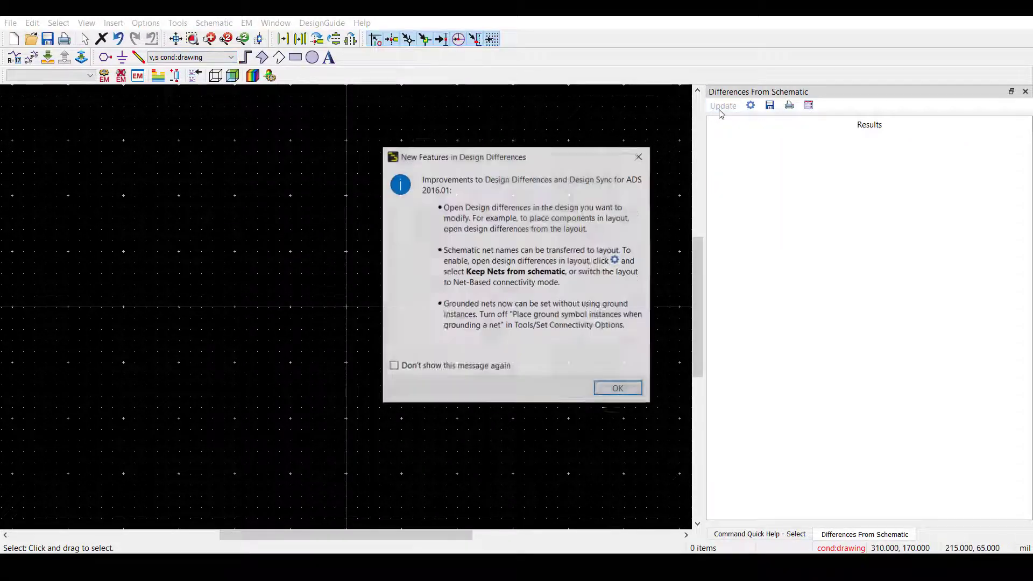
left_click(614, 388)
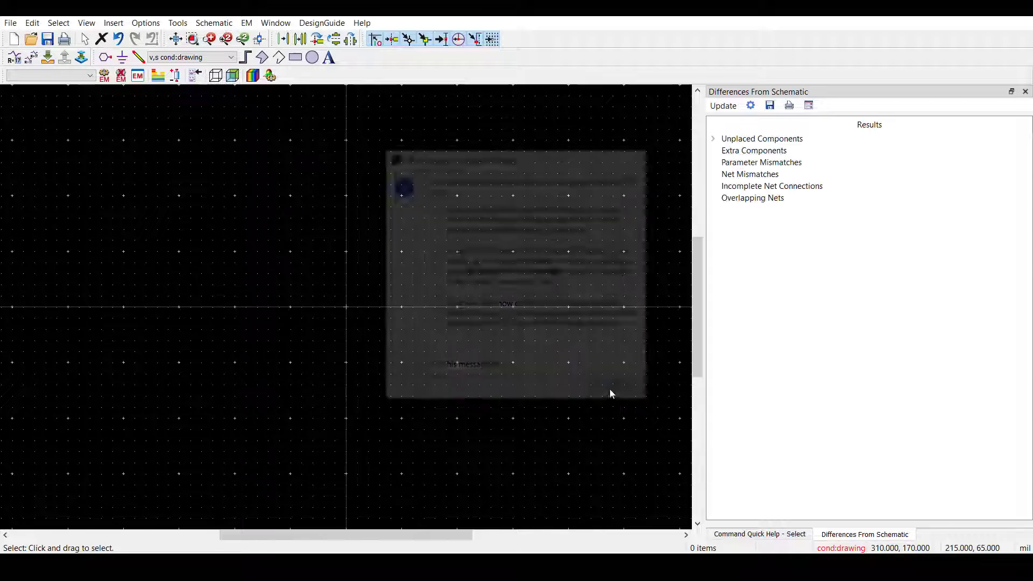
left_click(713, 140)
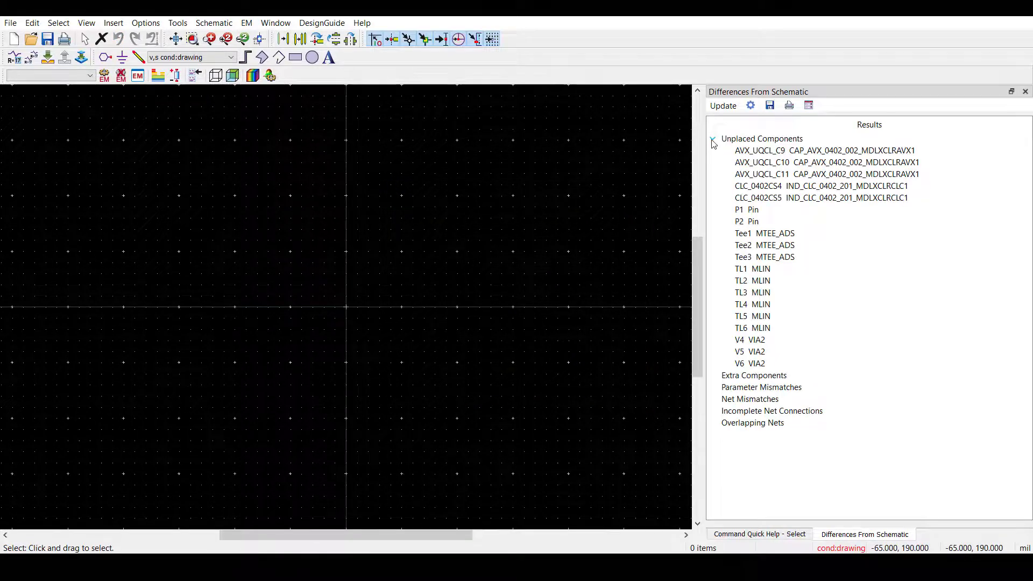
Place TL1, Tee1 and TL2 in a row in the layout, and choose the layout view for capacitor AVX_UQCL_C9
left_click(746, 270)
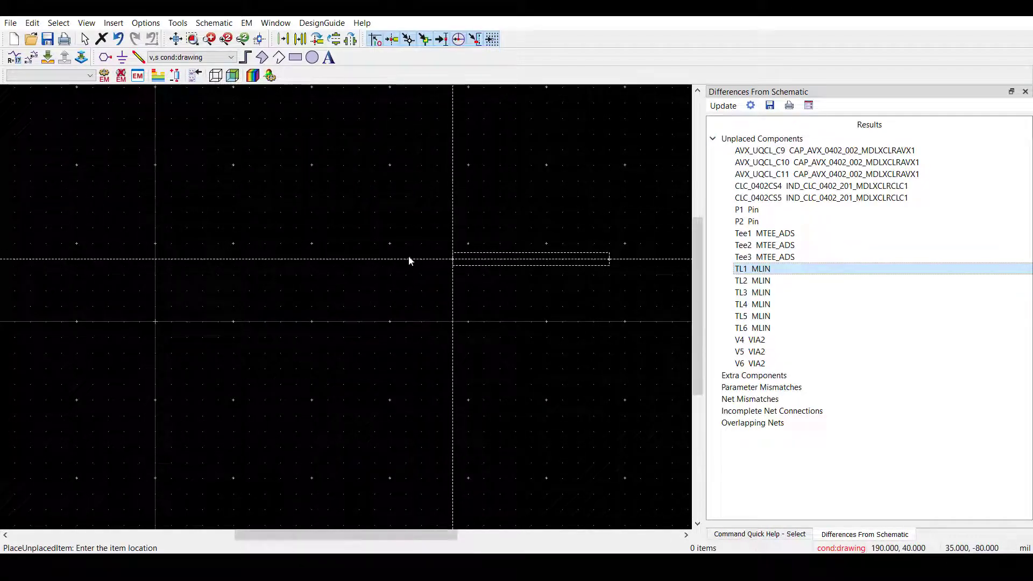
left_click(133, 307)
left_click(321, 307)
left_click(379, 288)
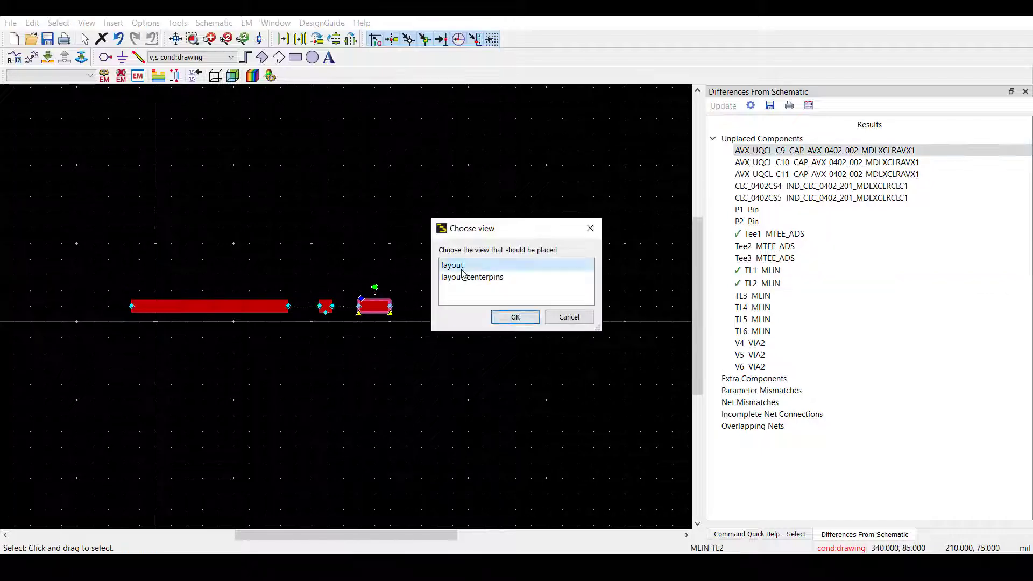
left_click(514, 316)
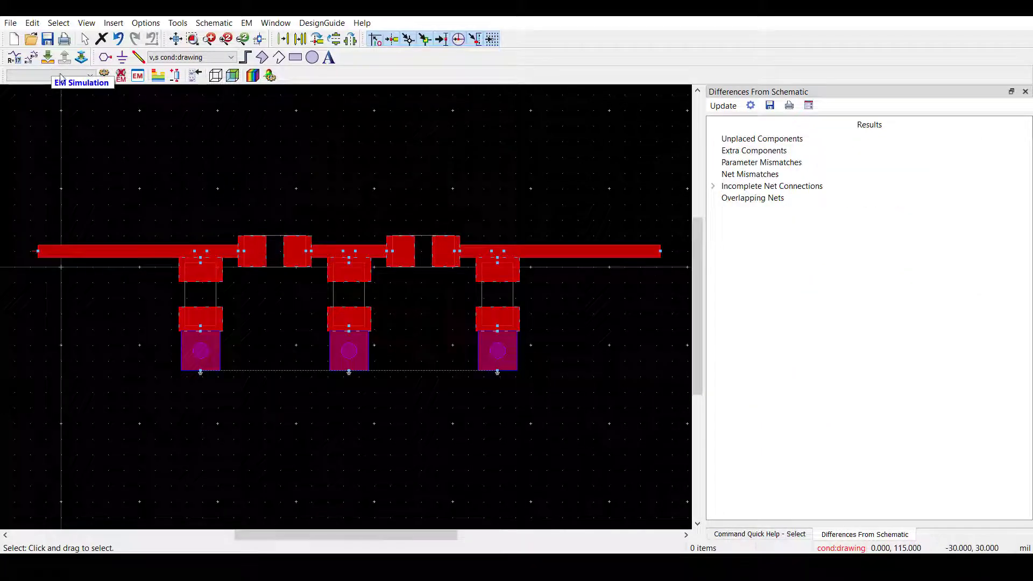
Create a new RFPro setup named rfpro for the filter layout, using the substrate2_4mil4350B substrate
left_click(158, 75)
left_click(499, 234)
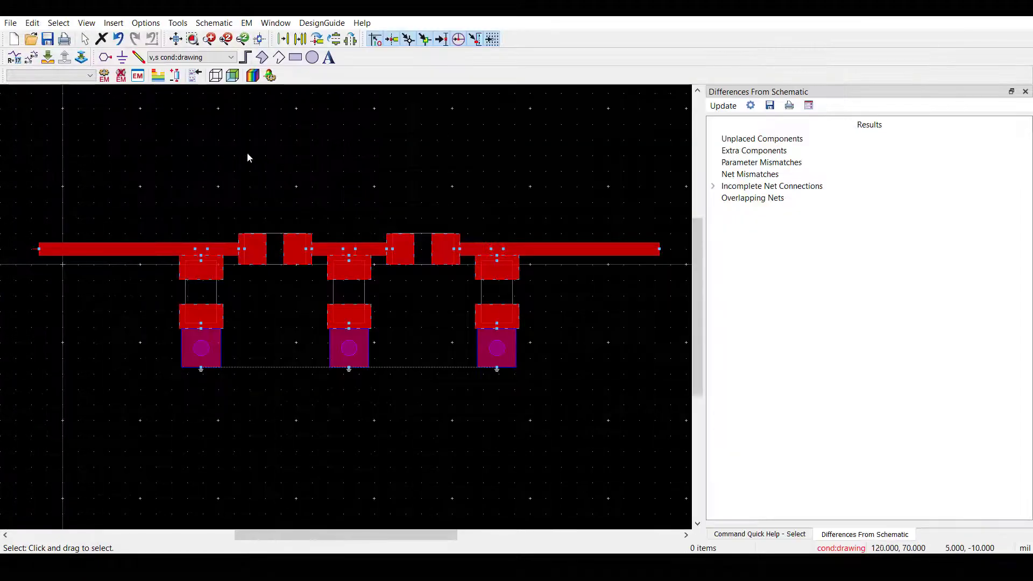
left_click(178, 22)
mouse_move(230, 128)
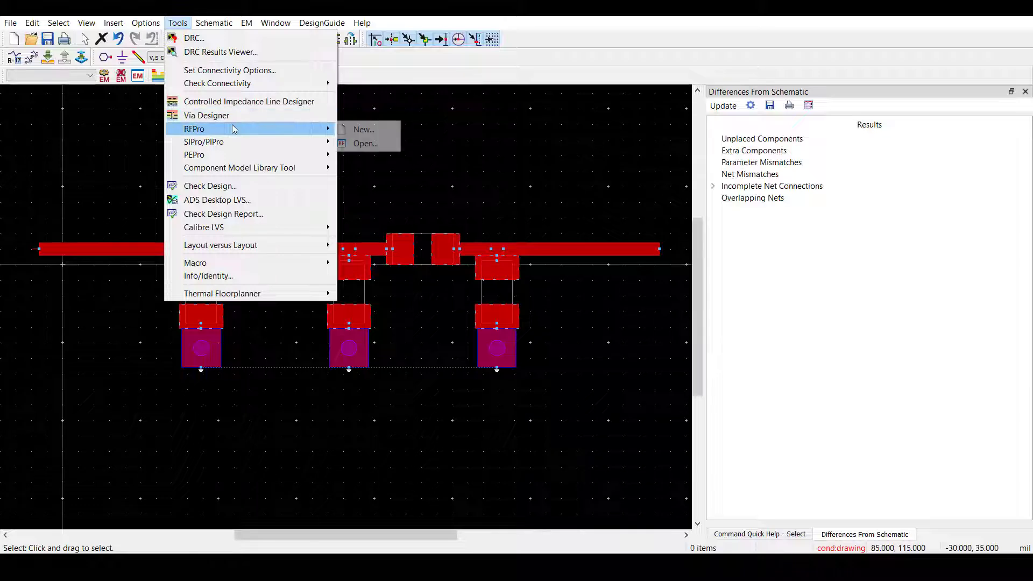
left_click(374, 132)
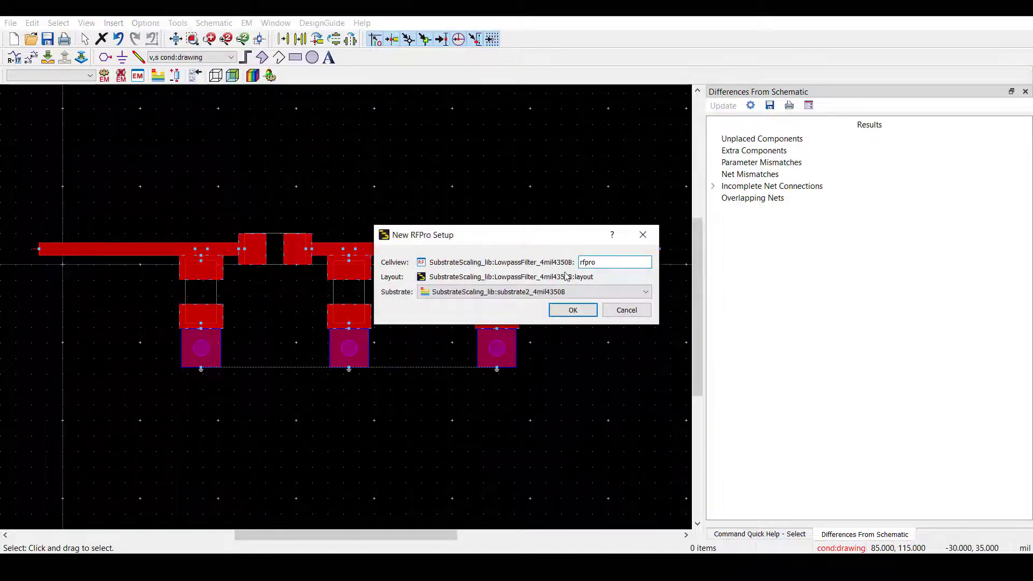
left_click(569, 312)
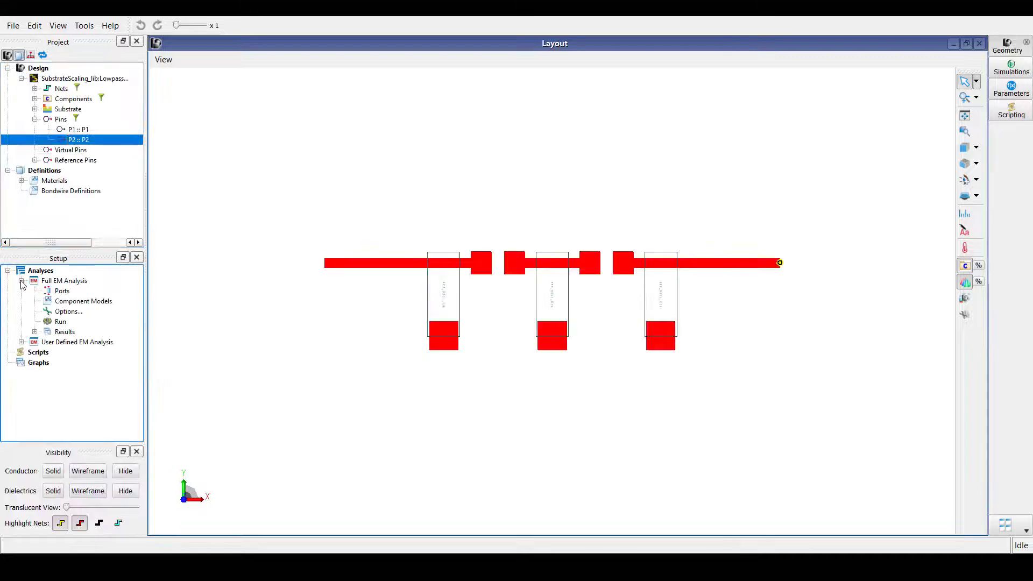
Add pins P1 and P2 as ports of the Full EM Analysis
left_click(84, 143, "shift")
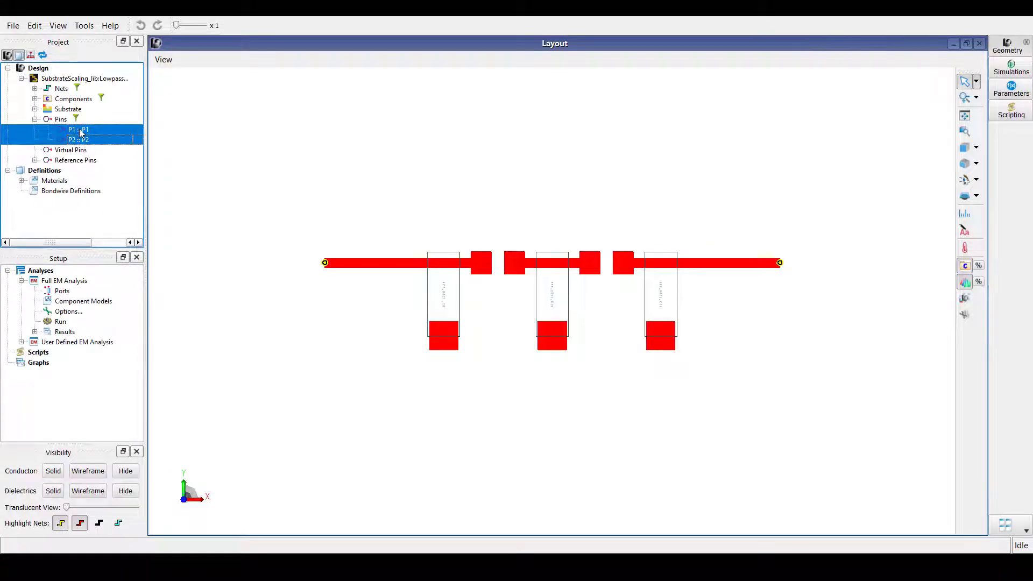
left_click_drag(81, 135, 65, 290)
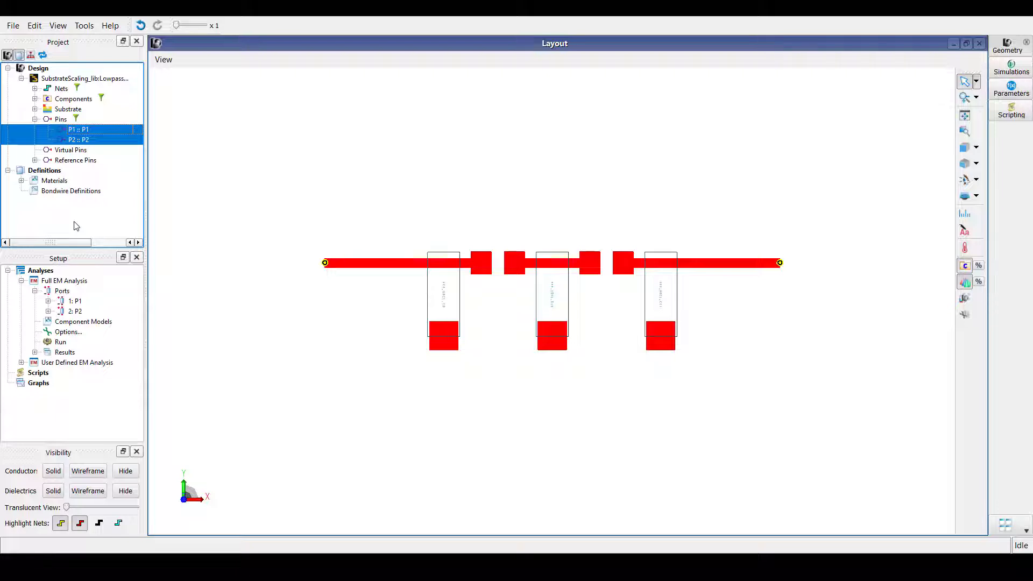
Change the role of the IND_CLC_0402_201 inductor components to circuit and accept the new net and component extraction
left_click(35, 99)
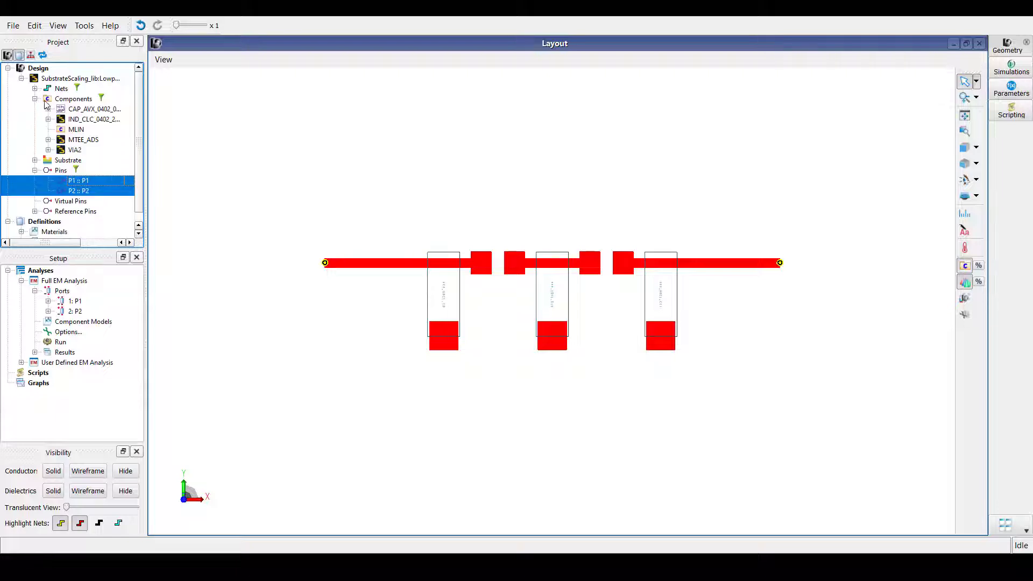
left_click(106, 121)
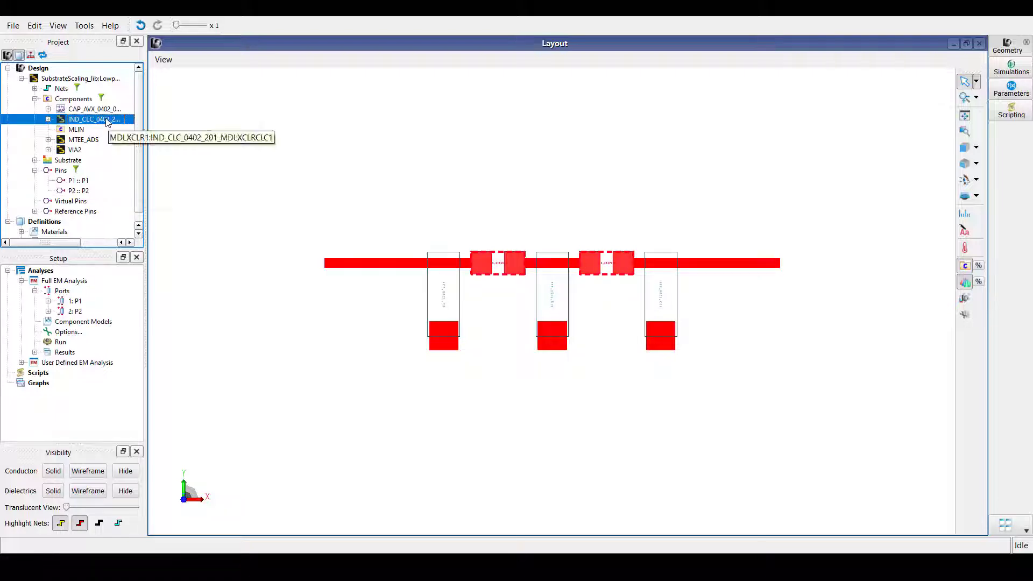
right_click(107, 121)
mouse_move(172, 141)
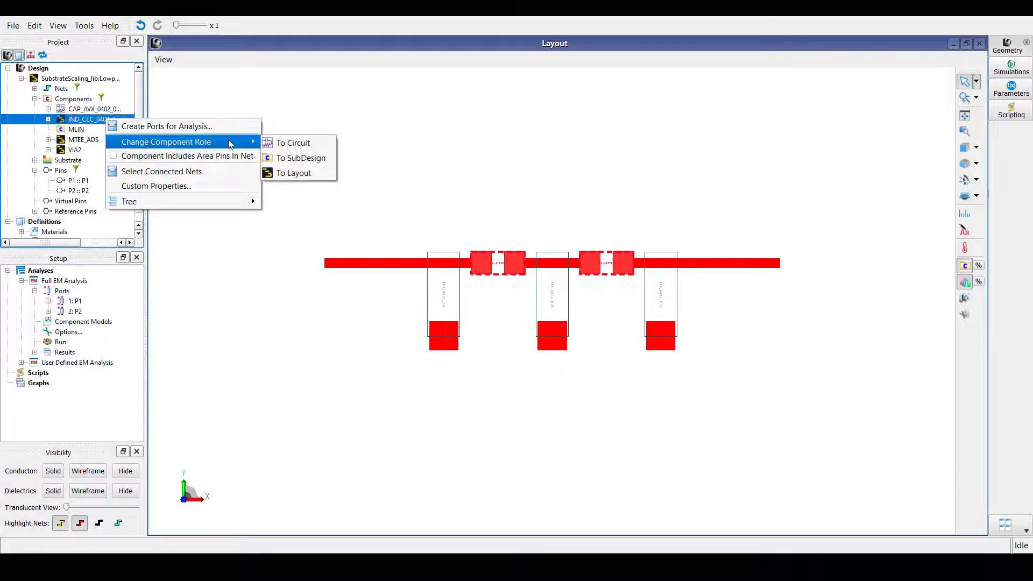
left_click(288, 144)
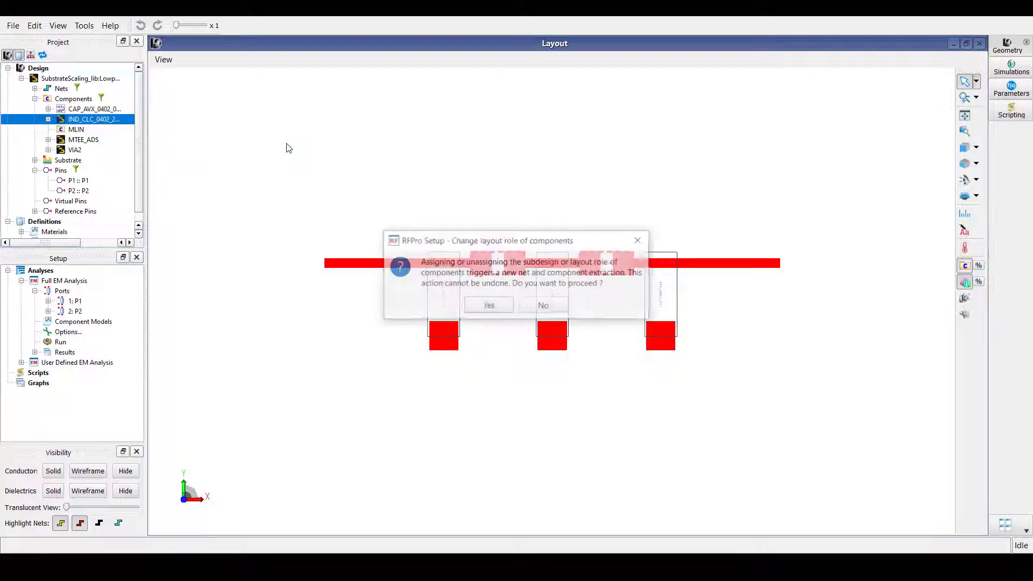
left_click(502, 302)
Enable Component Includes Area Pins In Net for the CAP_AVX_0402_002 and IND_CLC_0402_201 components
right_click(75, 109)
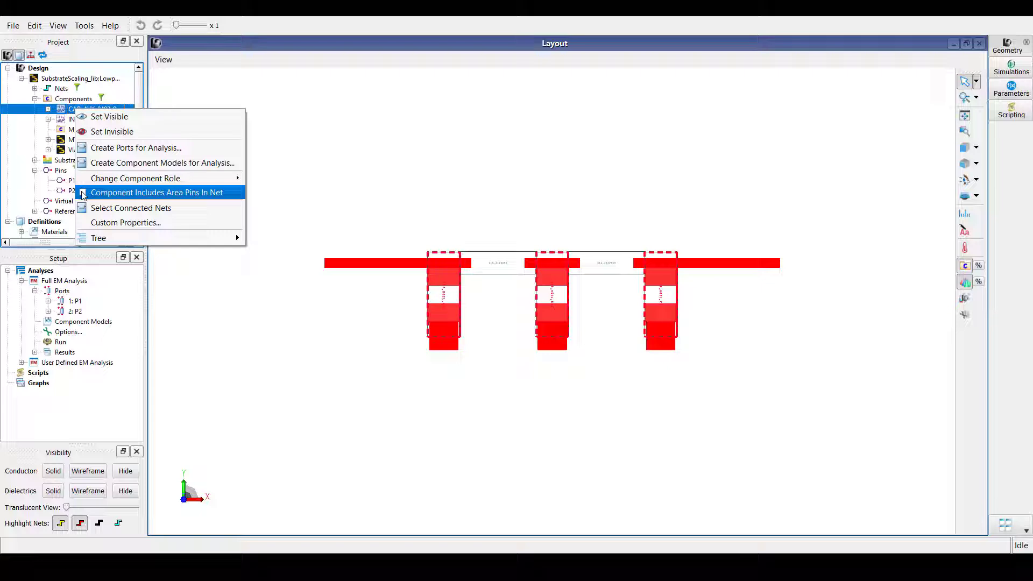
left_click(85, 193)
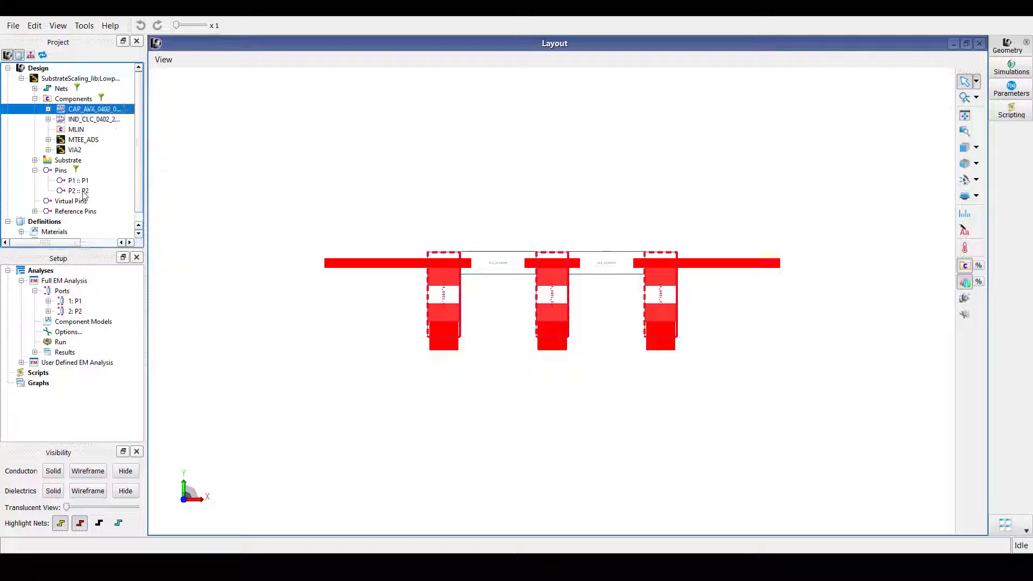
left_click(91, 119)
right_click(90, 120)
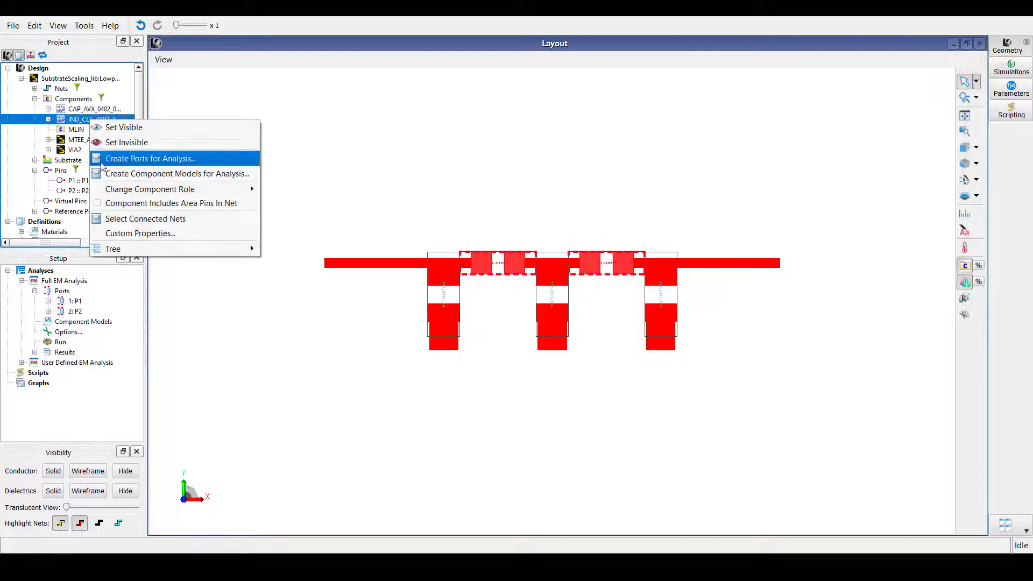
left_click(113, 203)
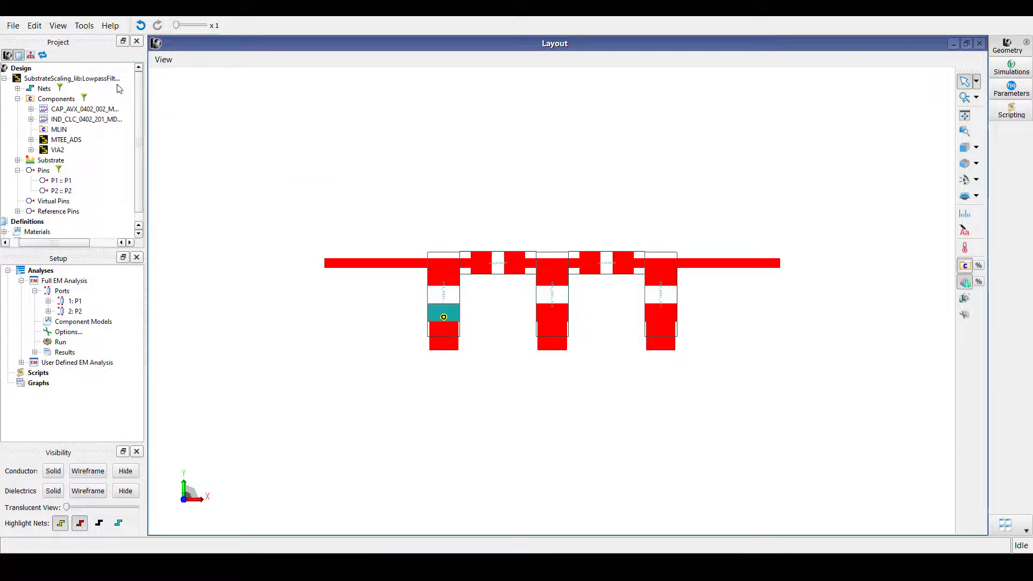
Add the CAP_AVX_0402_002 and IND_CLC_0402_201 components to the component models of the Full EM Analysis
left_click(80, 110)
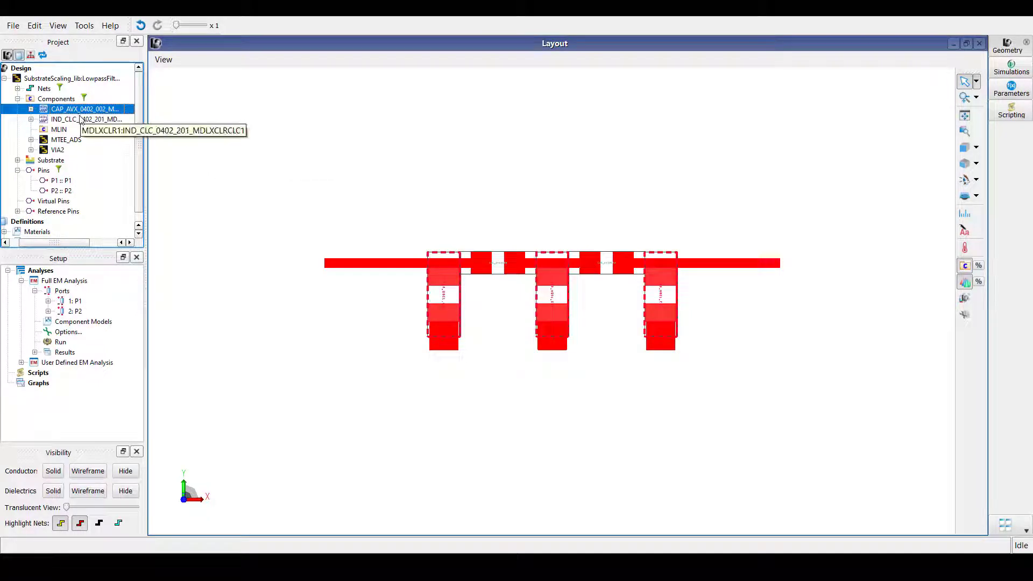
left_click(80, 119, "ctrl")
left_click_drag(82, 111, 76, 326)
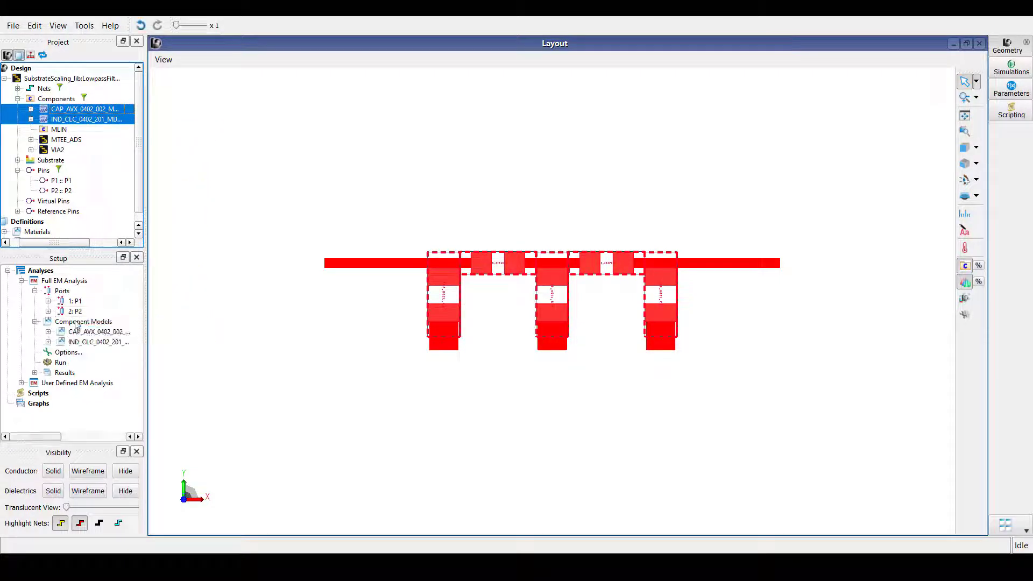
Set the adaptive frequency plan of the Full EM Analysis to run from 0.05 GHz to 8 GHz
double_click(77, 353)
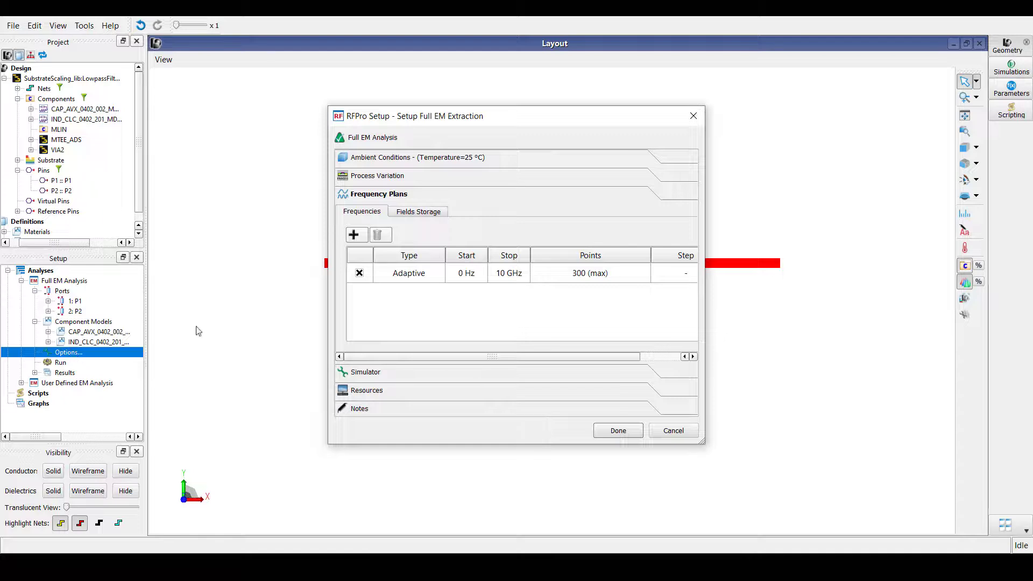
double_click(461, 275)
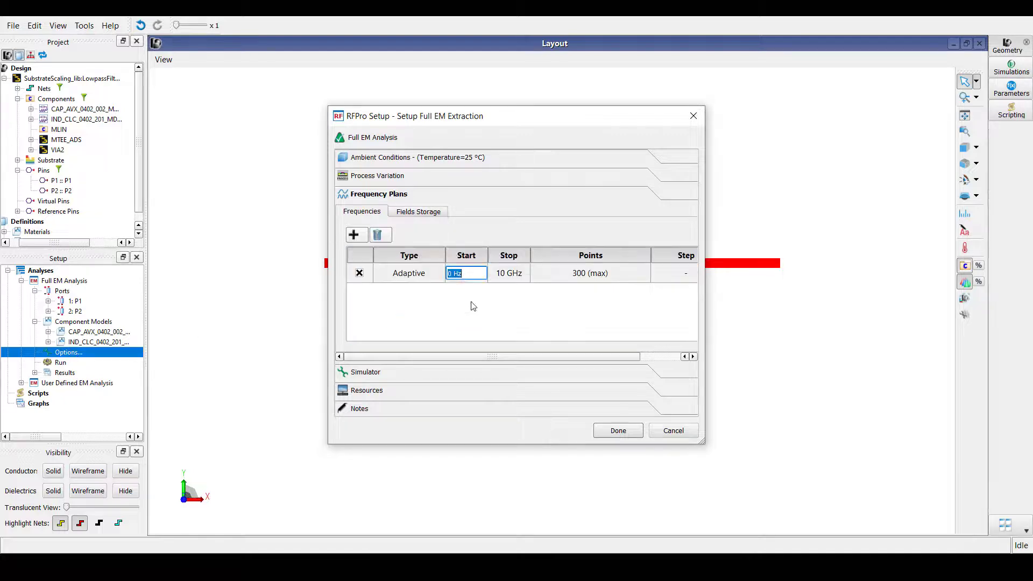
type("0.05 GHz")
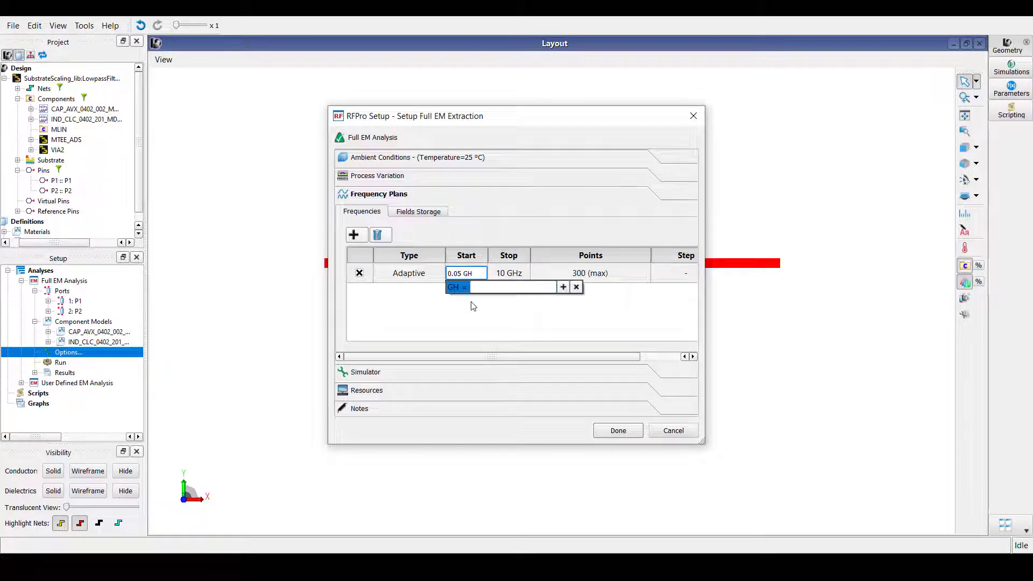
key("Tab")
type("8")
key("Return")
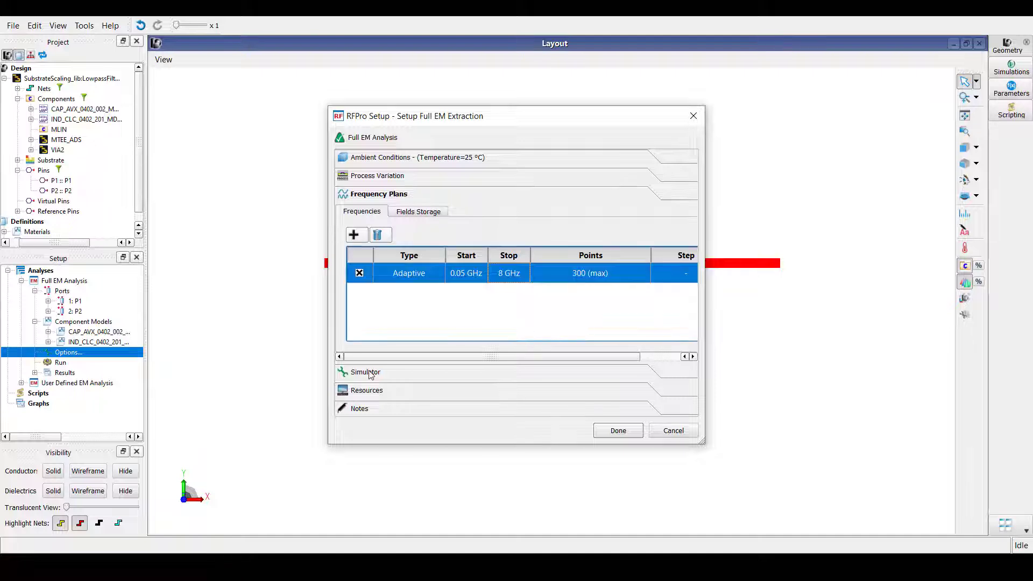
Choose the simulator preset for the EM extraction and run the Full EM Analysis
left_click(370, 373)
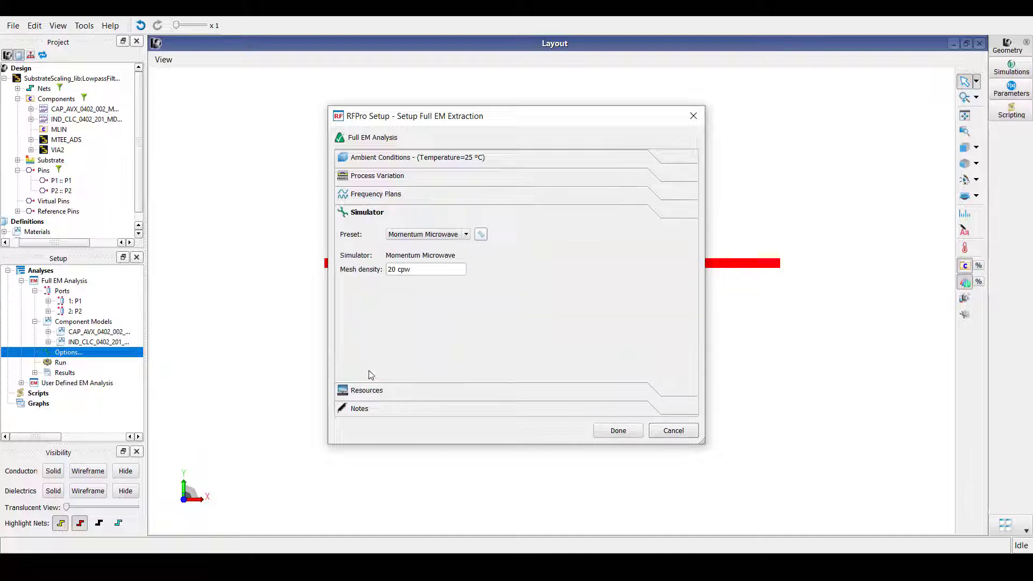
left_click(466, 235)
left_click(463, 254)
double_click(64, 362)
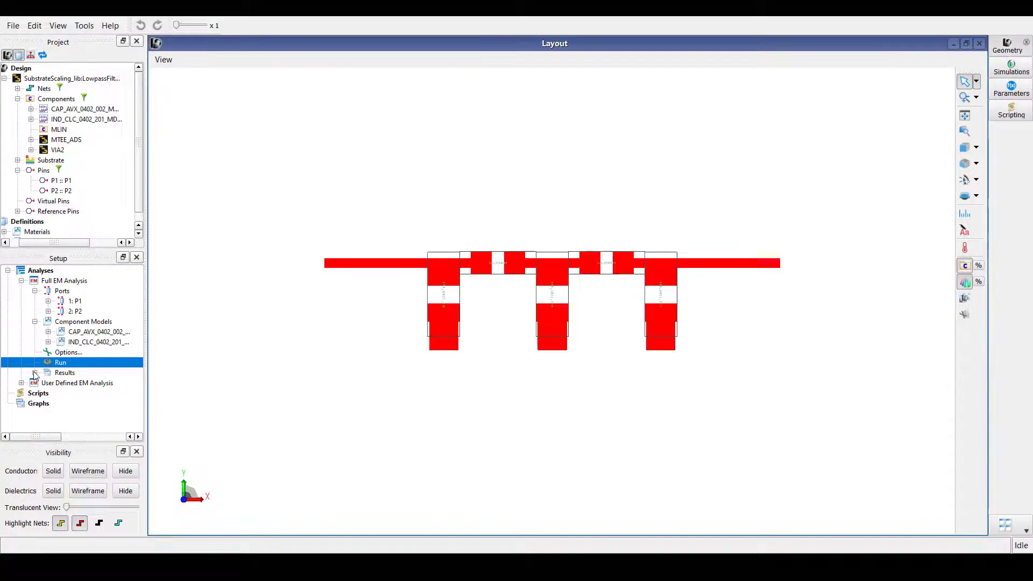
Generate a sub circuit from the Full EM Analysis results as a view in the existing LowpassFilter_4mil4350B cell
left_click(35, 373)
left_click_drag(139, 350, 189, 379)
double_click(88, 394)
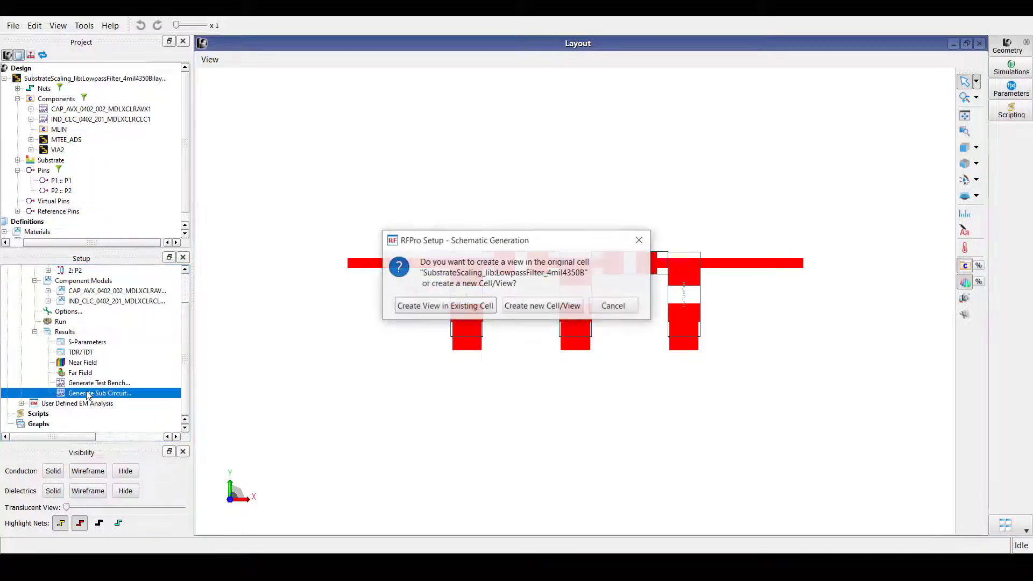
left_click(421, 305)
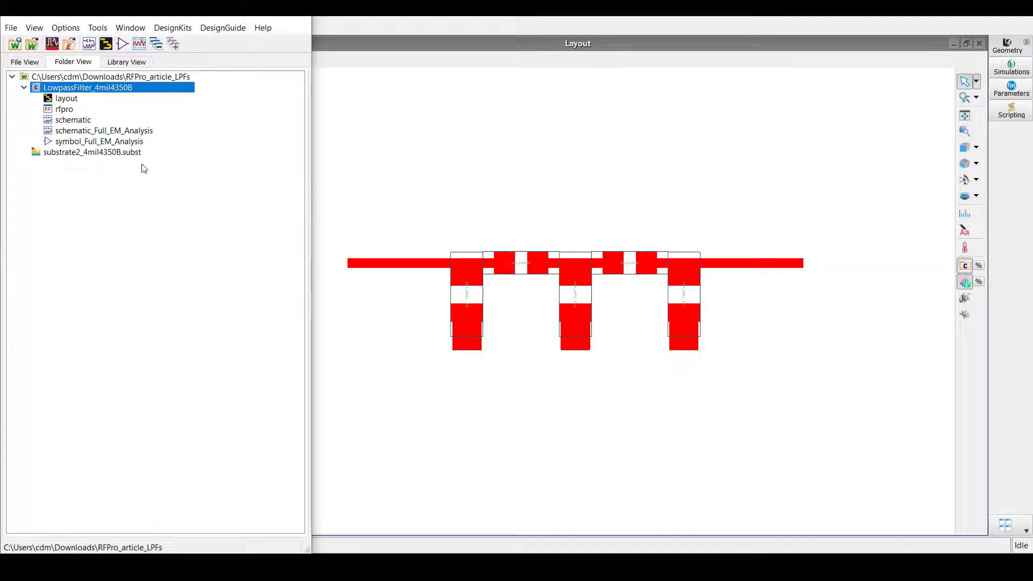
Open the schematic_Full_EM_Analysis view of the LowpassFilter_4mil4350B cell and examine the settings of its Full_EM_Analysis S-parameter file component
left_click(132, 131)
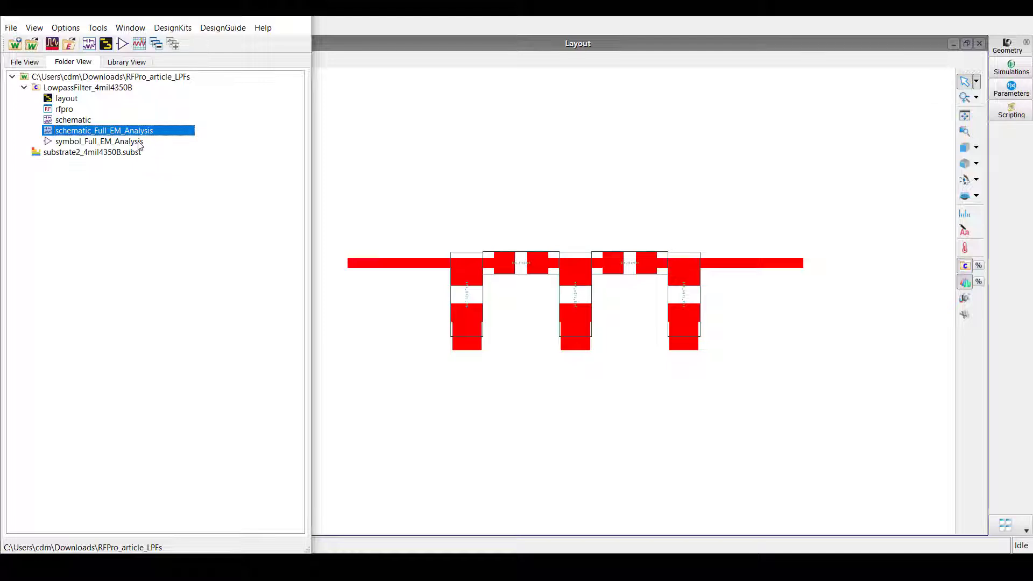
left_click(150, 144)
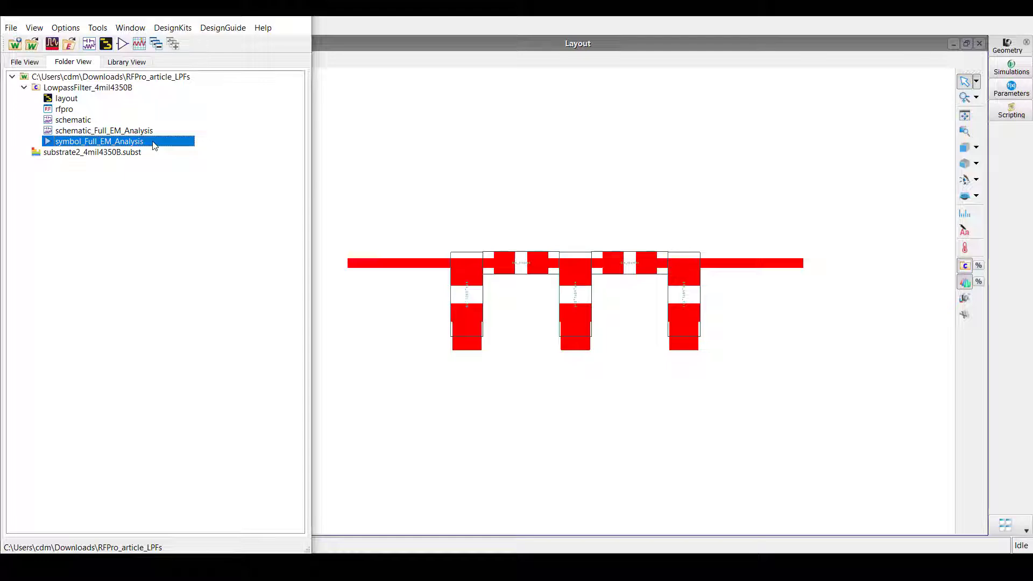
double_click(67, 134)
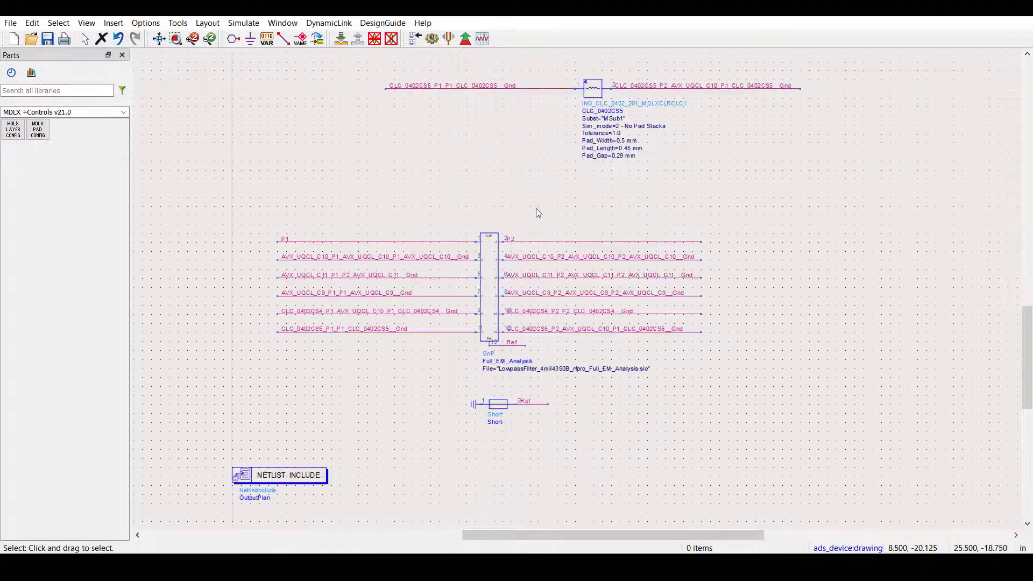
double_click(491, 264)
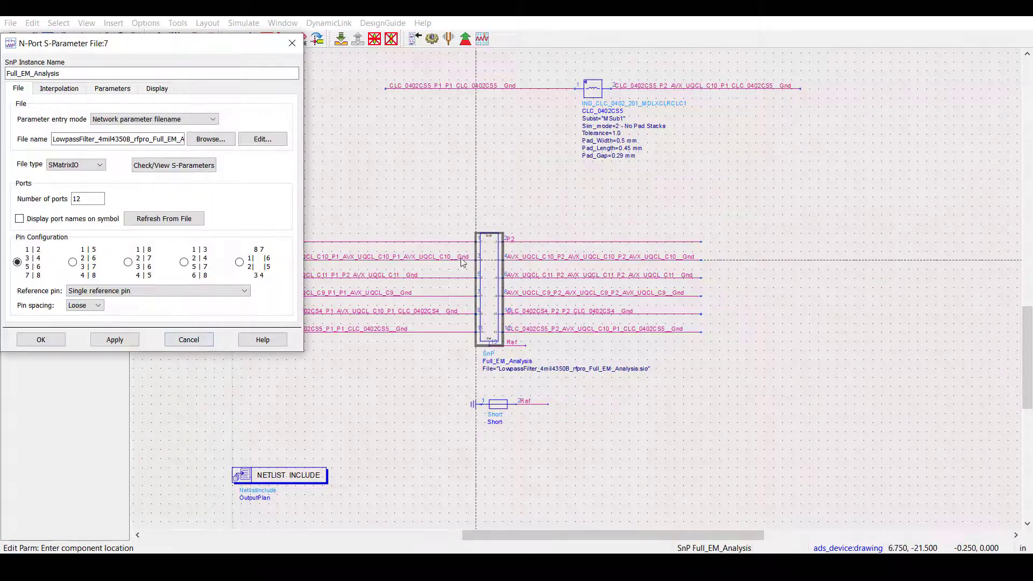
left_click(189, 339)
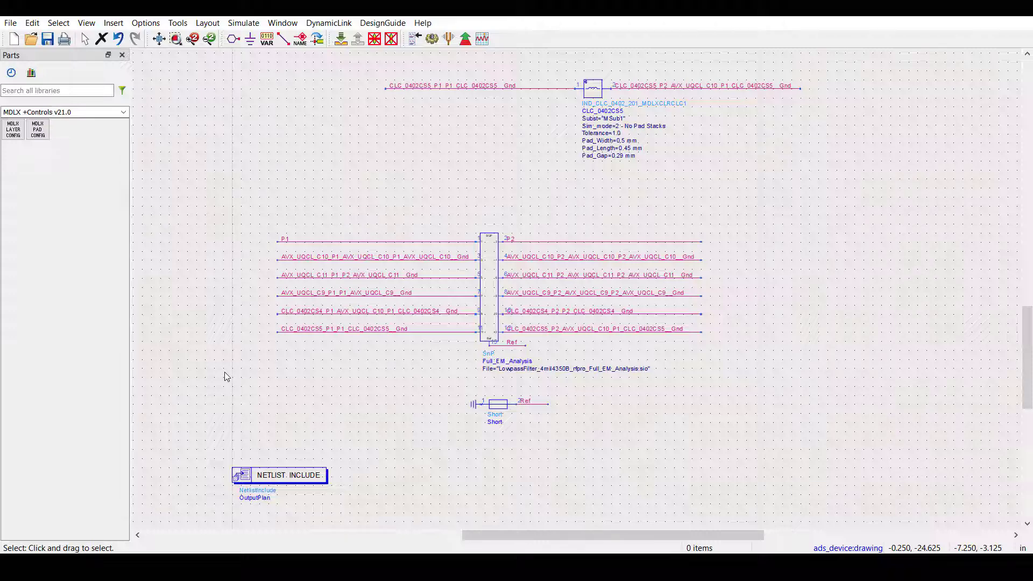
Place the 4 mil 4350B substrate from the MDLX Rogers Substrates v21.0 library in the empty area beside the component models
scroll(224, 373, "down", 3)
left_click(124, 112)
left_click_drag(177, 138, 219, 267)
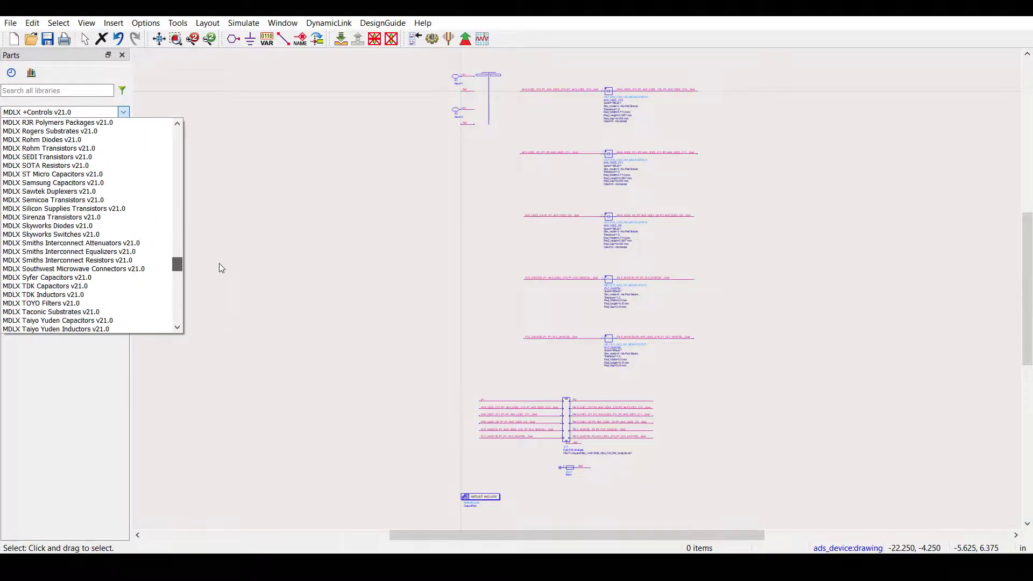
left_click(94, 133)
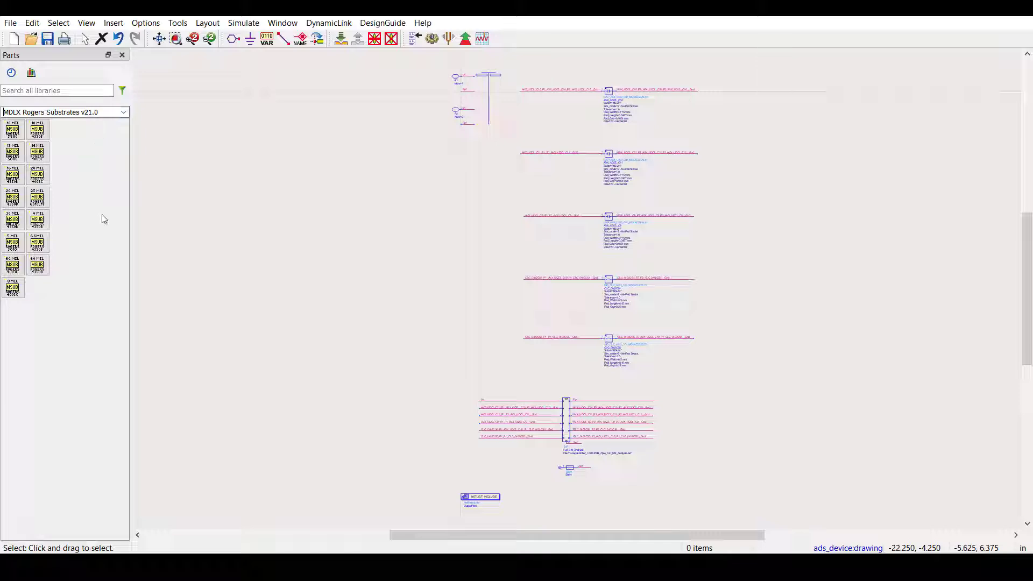
left_click(37, 220)
left_click(422, 274)
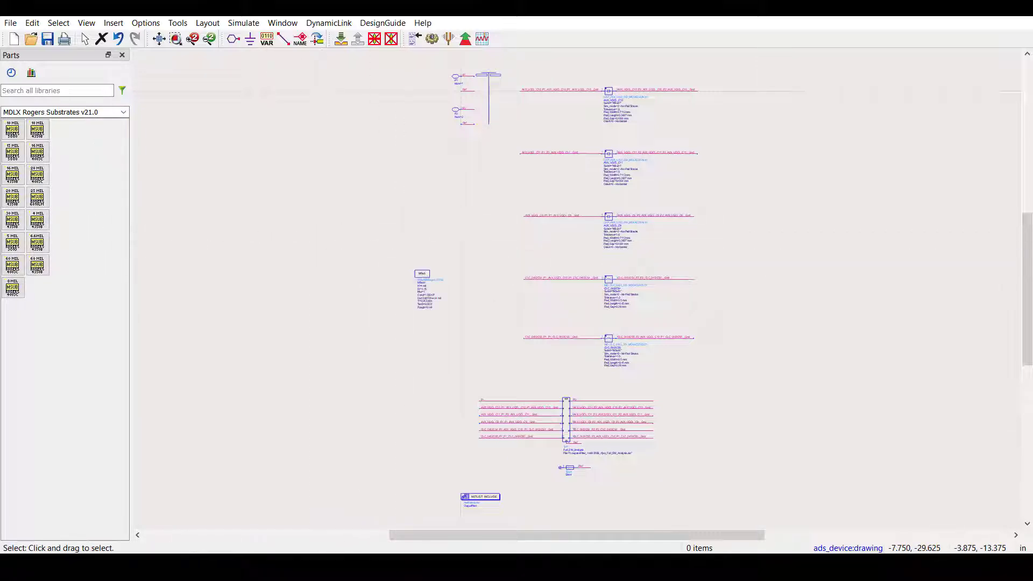
Create a new schematic in a cell named Final and place the symbol_Full_EM_Analysis view of LowpassFilter_4mil4350B in it
key("alt+Tab")
left_click(90, 44)
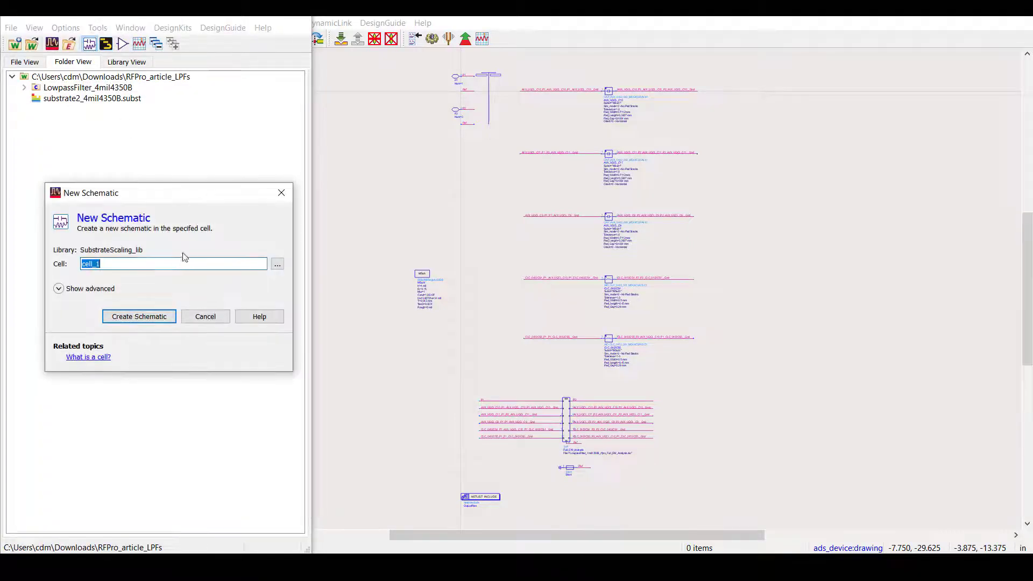
type("Final")
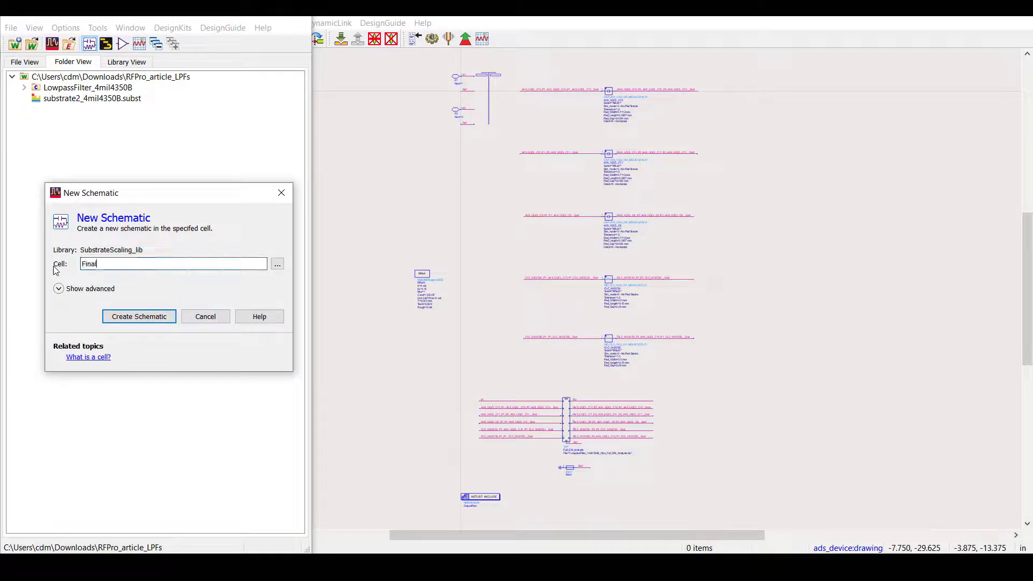
left_click(156, 317)
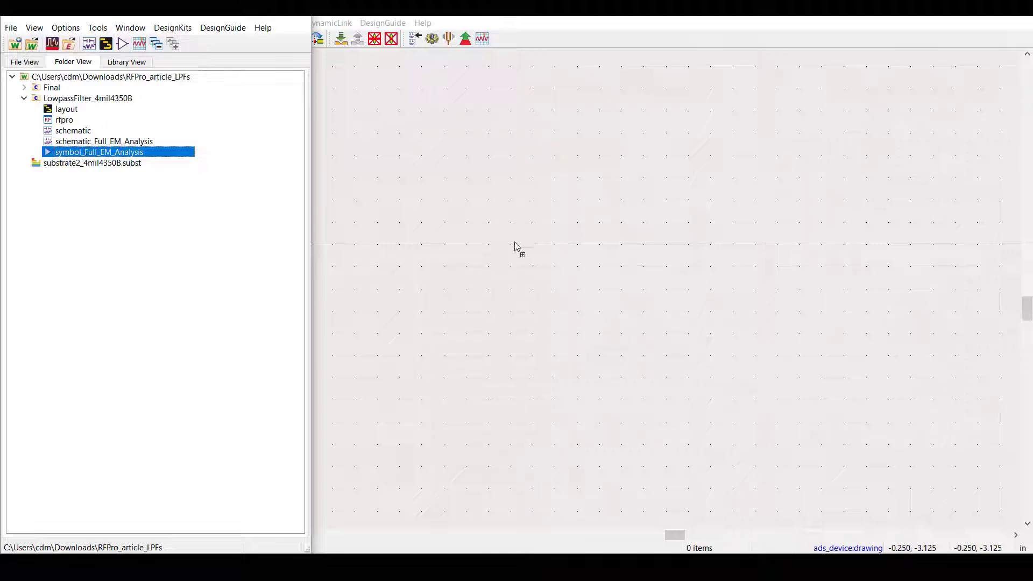
left_click_drag(514, 247, 577, 289)
left_click(577, 289)
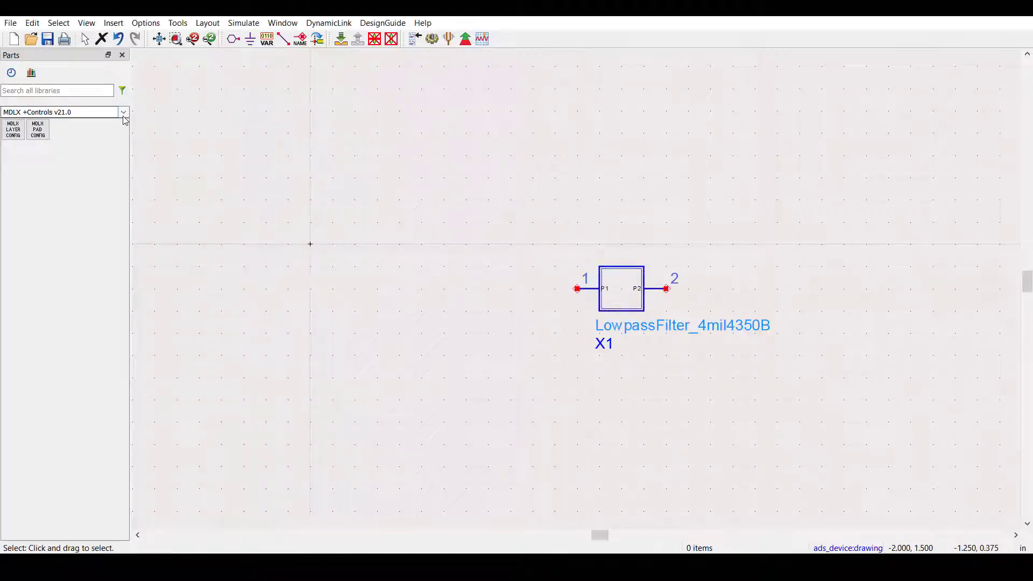
Add 50 Ohm TermG terminations wired to both filter ports and an S-parameter simulation controller from the Simulation-S_Param library
left_click(123, 112)
left_click(115, 230)
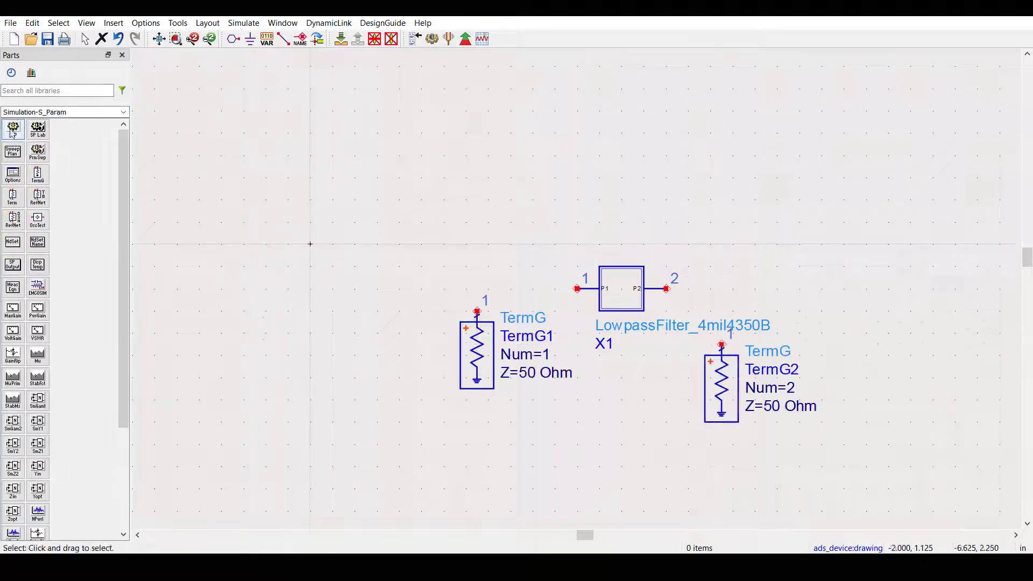
left_click(13, 129)
left_click(560, 150)
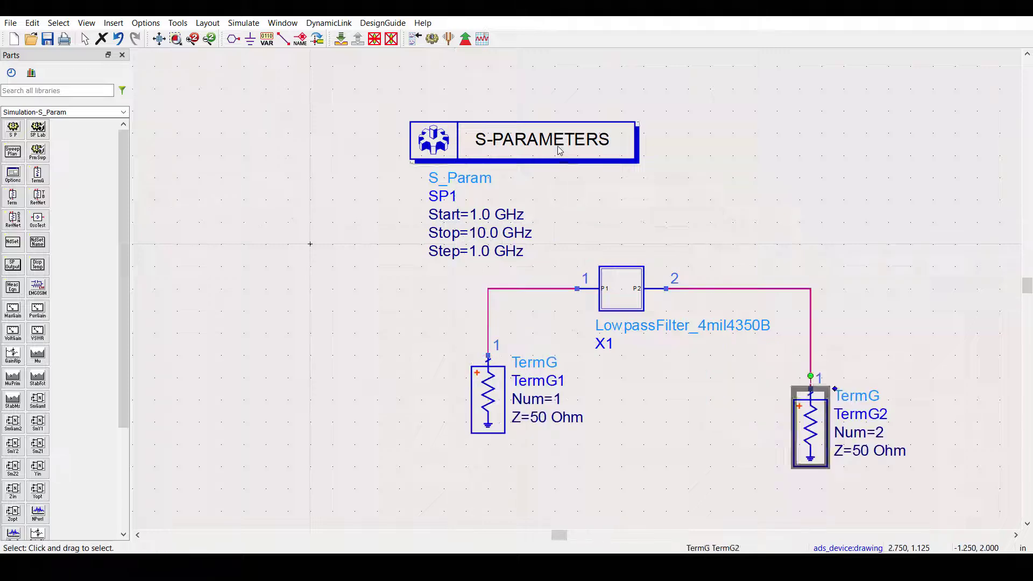
Set the S-parameter simulation sweep to start at 0.05 GHz and stop at 8 GHz
double_click(558, 147)
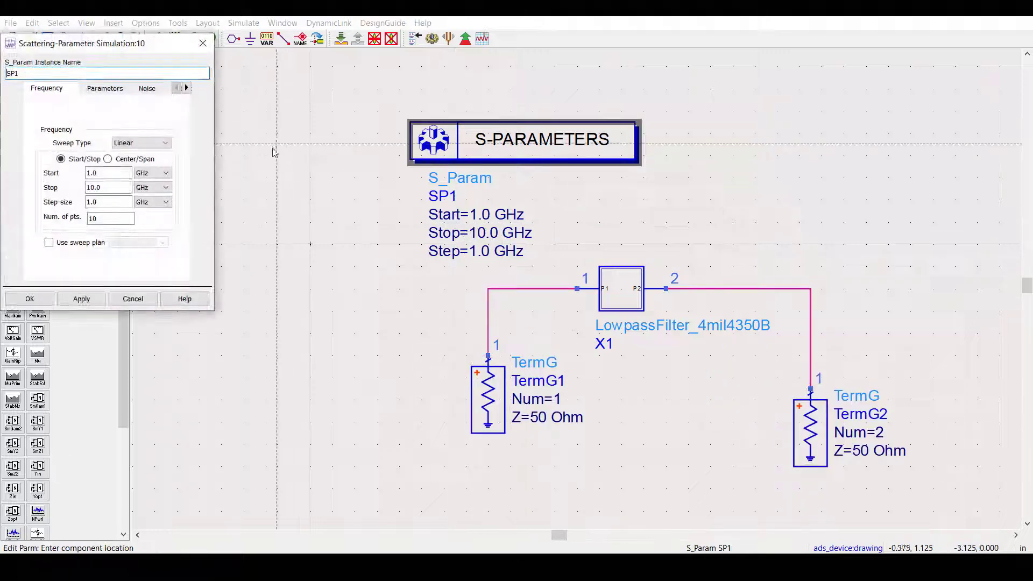
left_click_drag(111, 175, 1, 156)
type("0.05")
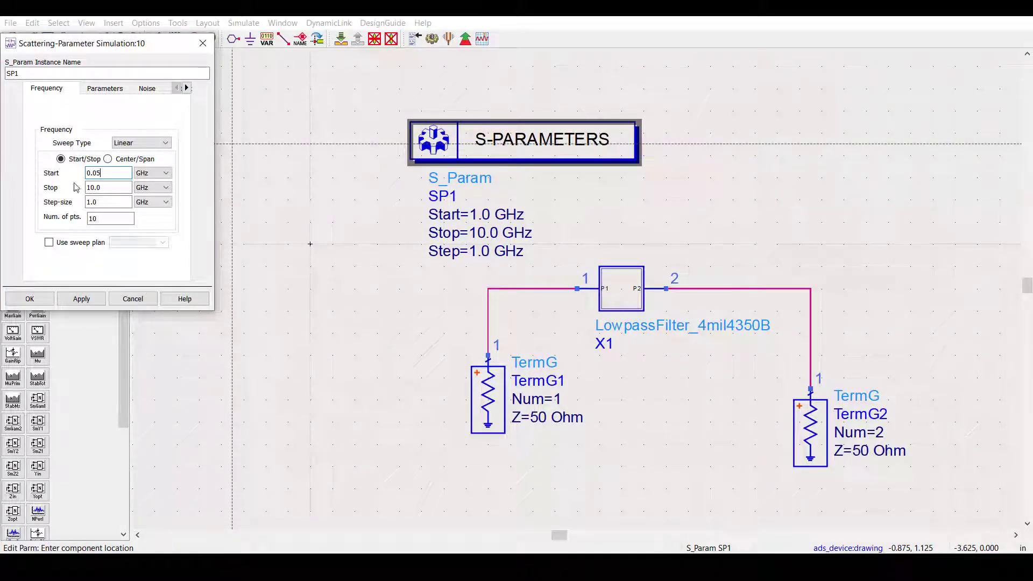
left_click_drag(103, 187, 12, 177)
type("8")
left_click(30, 301)
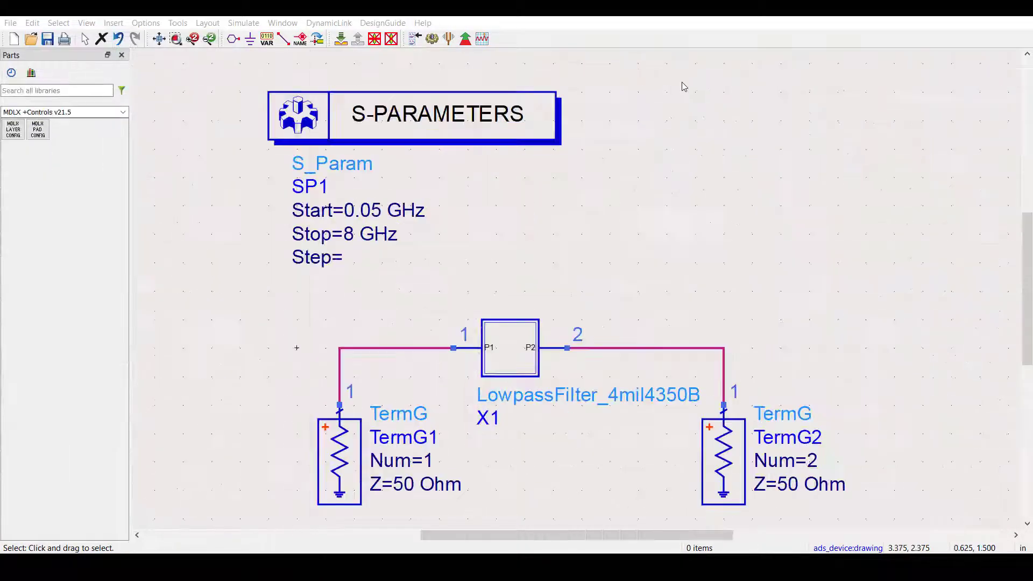
Set the LowpassFilter_4mil4350B instance to use the schematic_Full_EM_Analysis view for simulation
left_click(500, 311)
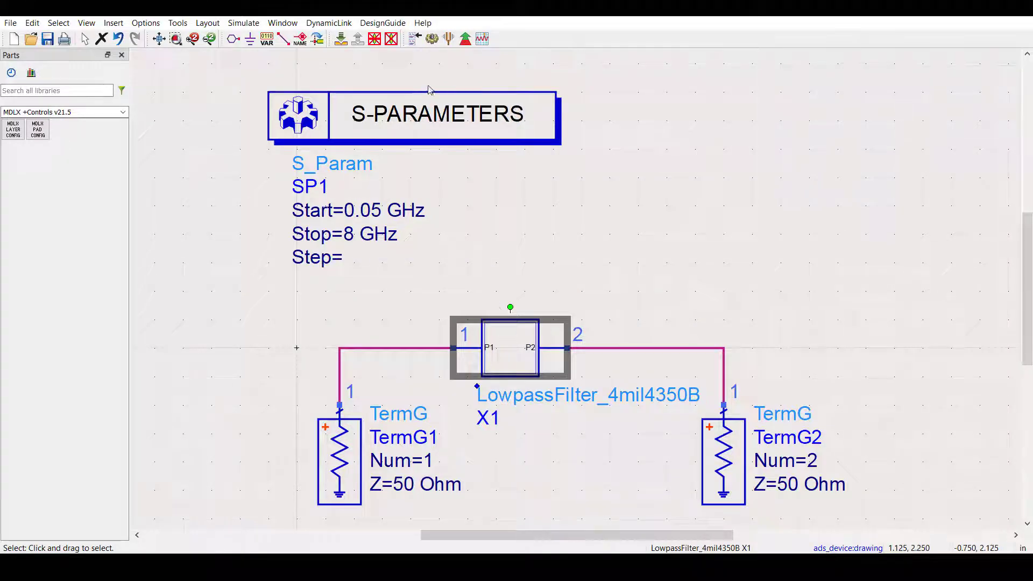
left_click(414, 39)
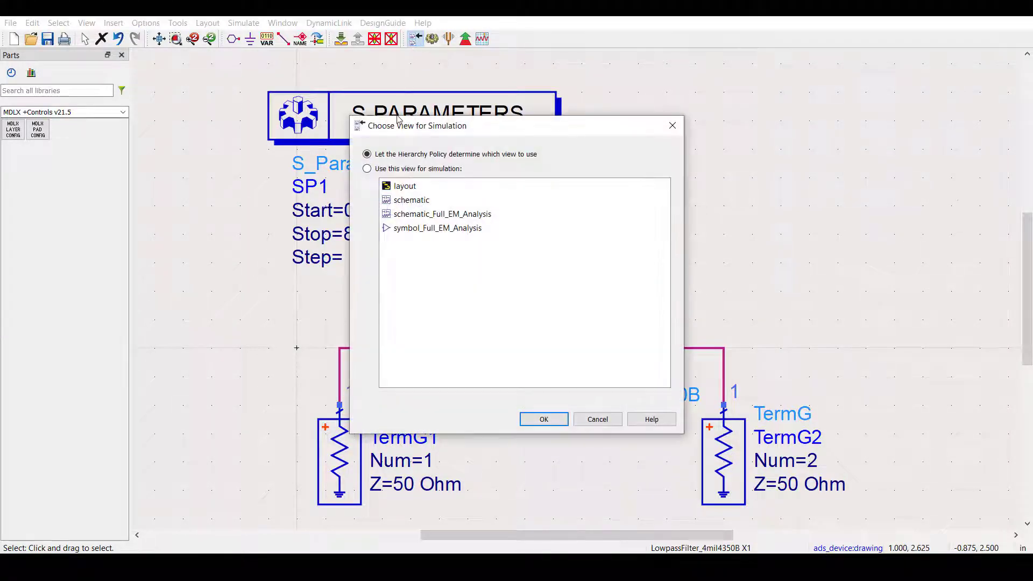
left_click(367, 168)
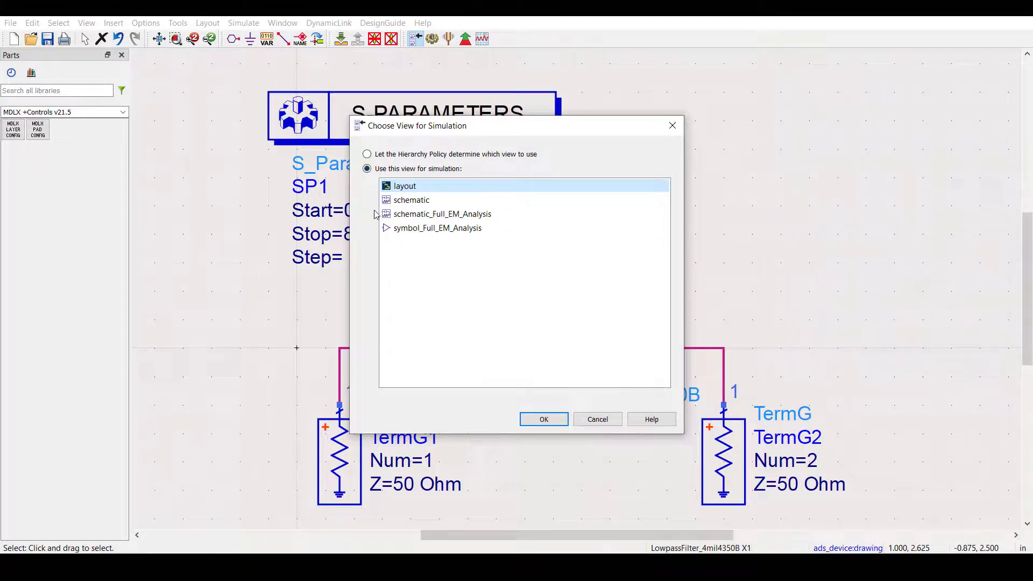
left_click(403, 217)
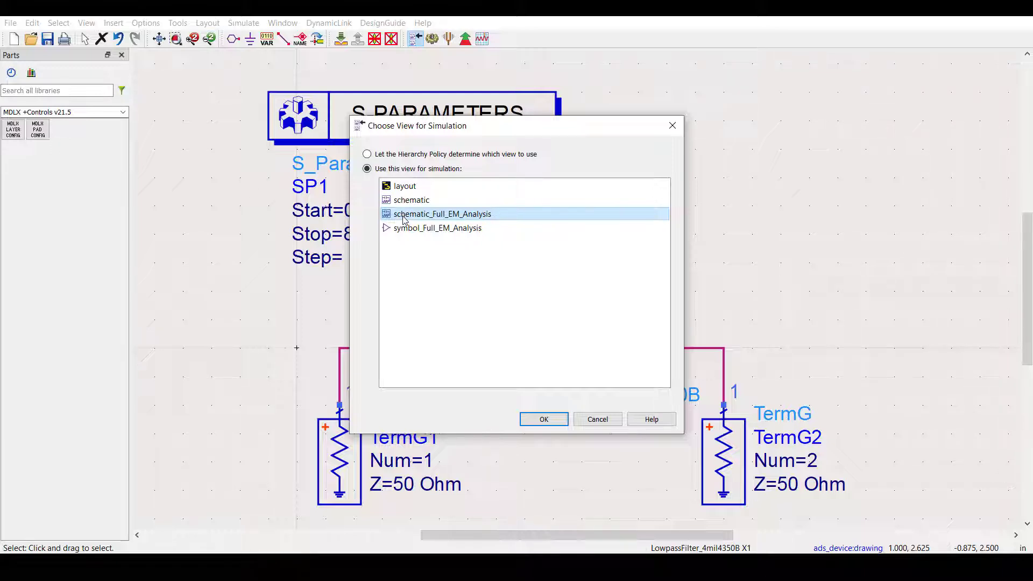
left_click(536, 420)
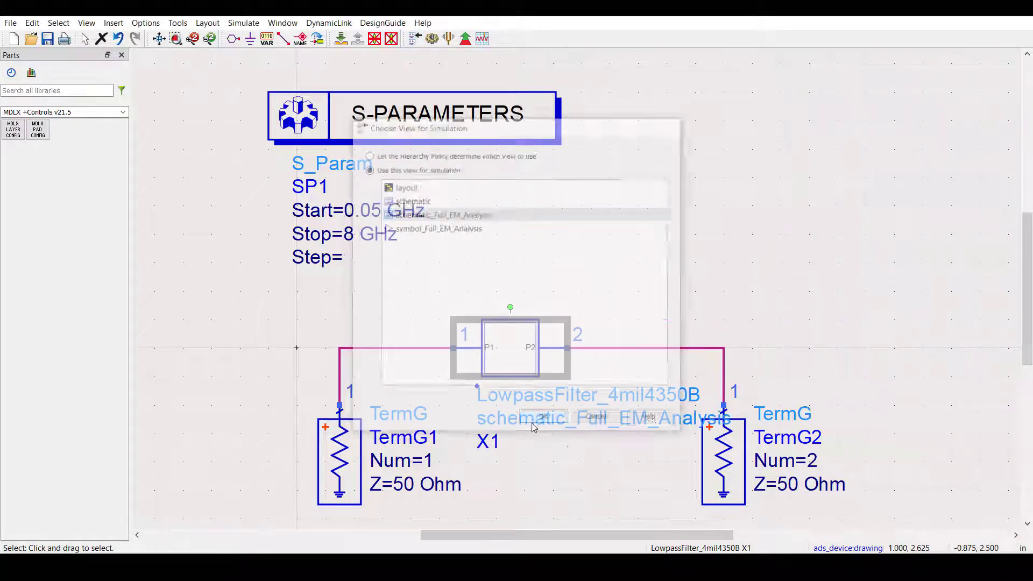
left_click(610, 478)
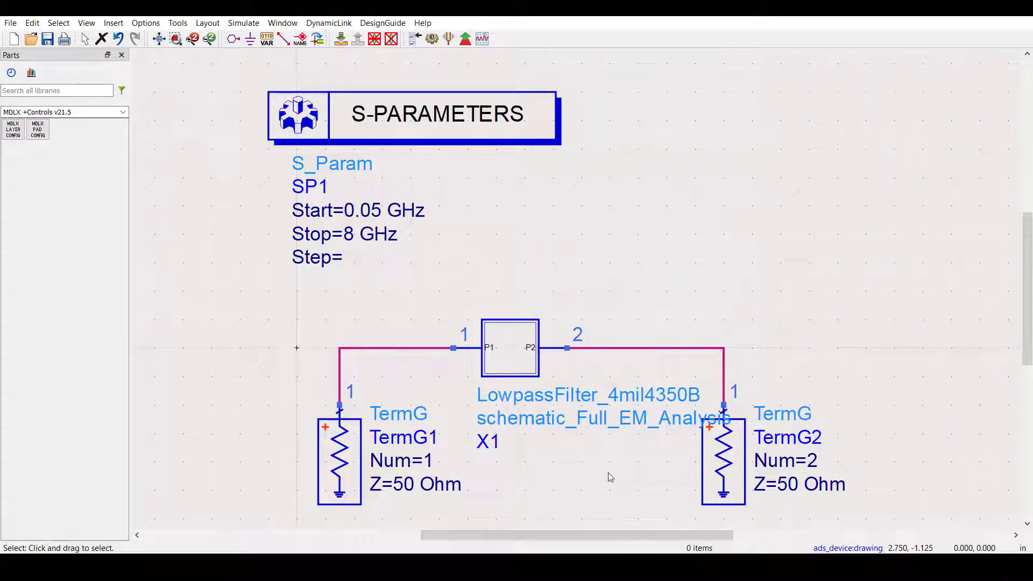